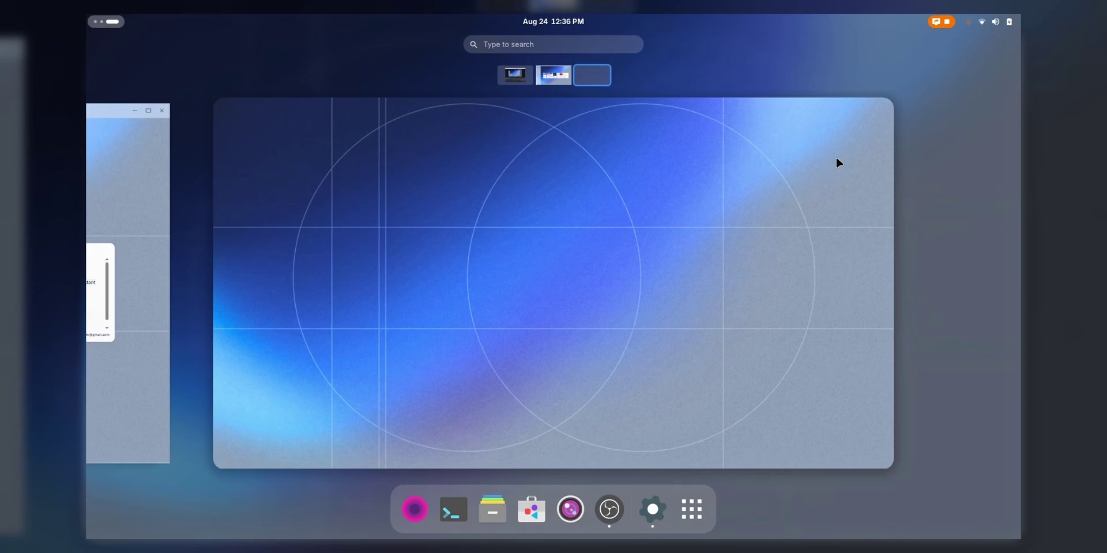
# Glance at Quick Settings, then show the app grid with System and Utilities folders
pyautogui.click(1008, 21)
pyautogui.click(1018, 22)
pyautogui.click(690, 510)
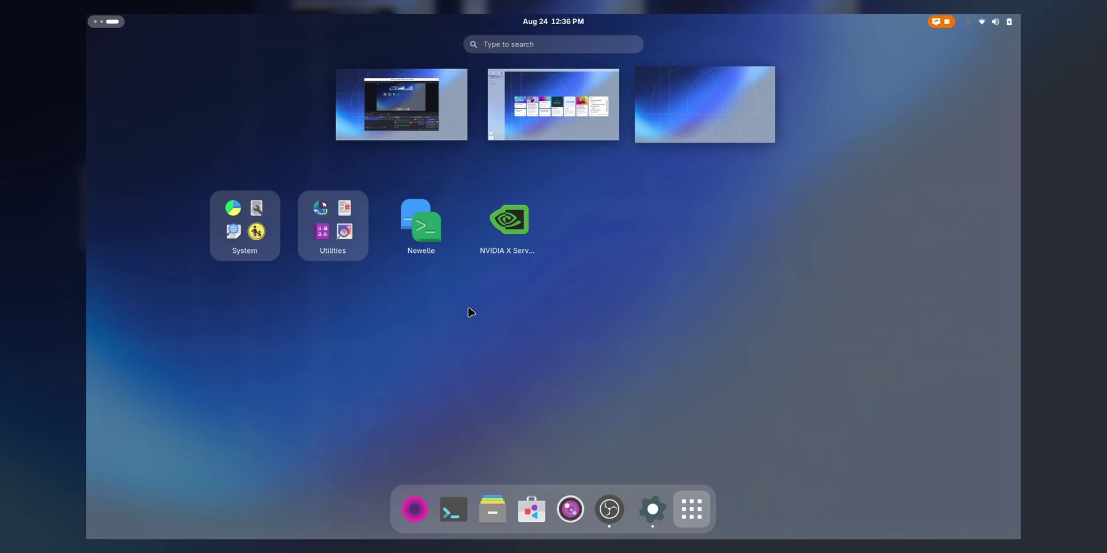
# Launch Extension Manager and look up Floating Mini Panel among online extensions
pyautogui.write('s')
pyautogui.press('Return')
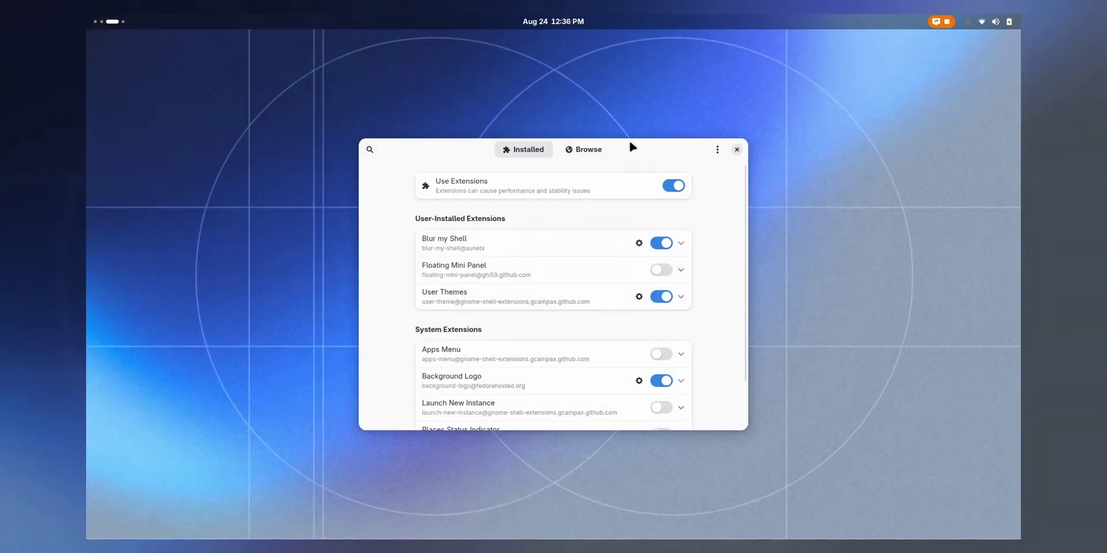
pyautogui.click(581, 150)
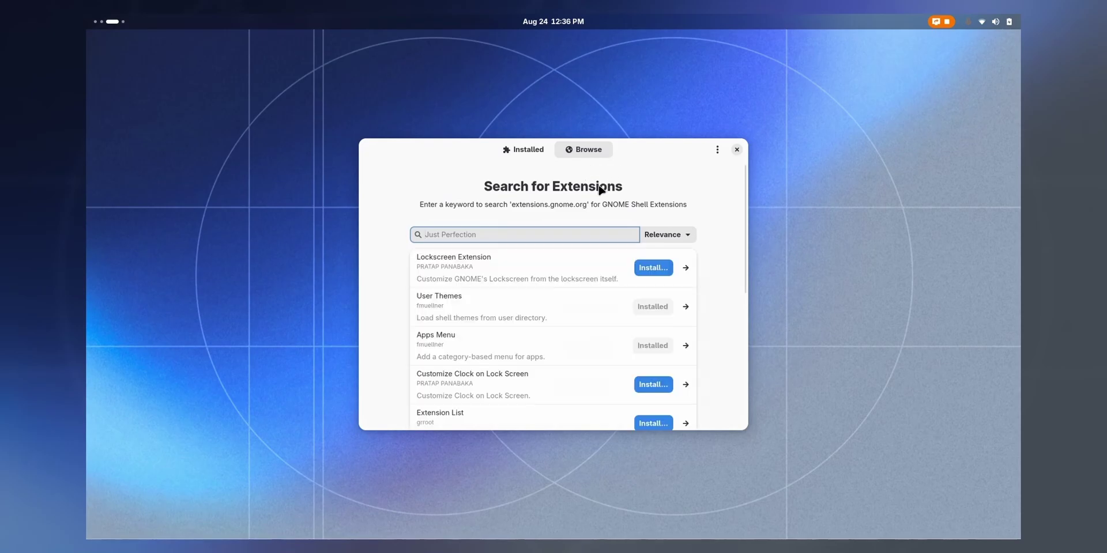
pyautogui.write('float')
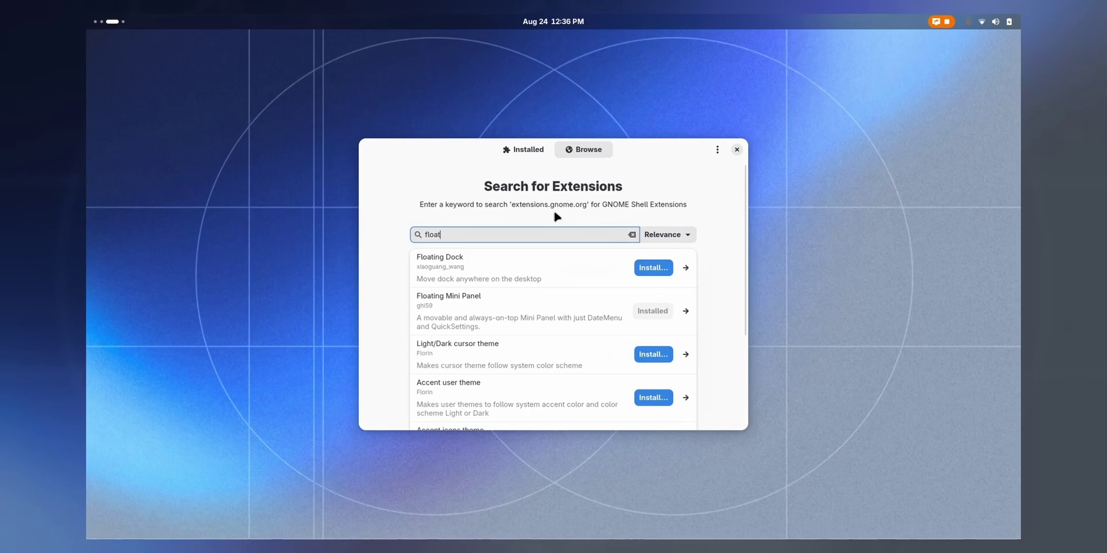
pyautogui.write('ing')
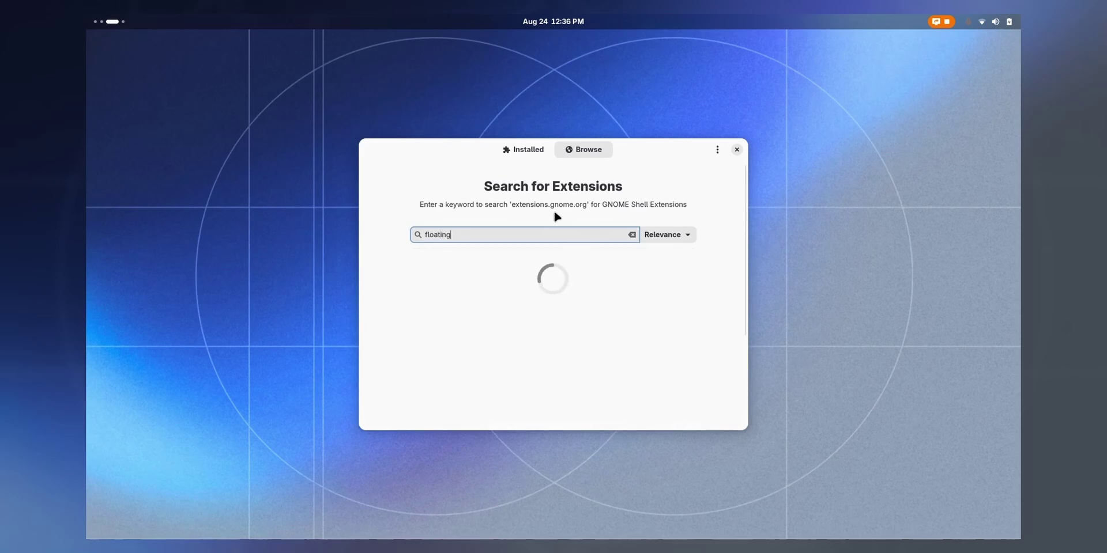
pyautogui.click(512, 296)
pyautogui.click(368, 151)
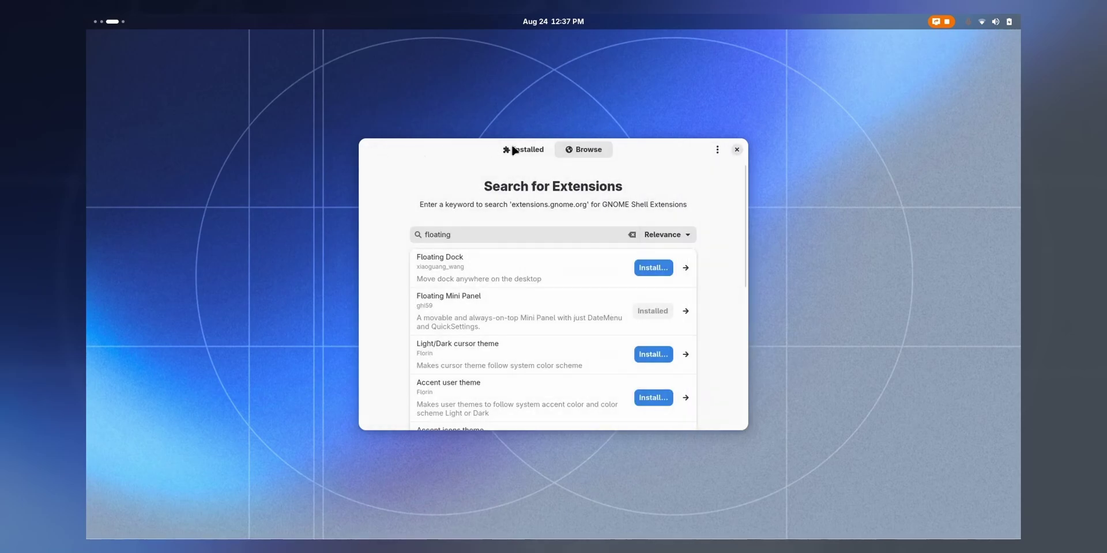
# Enable Floating Mini Panel in the installed extensions list and close the manager
pyautogui.click(522, 150)
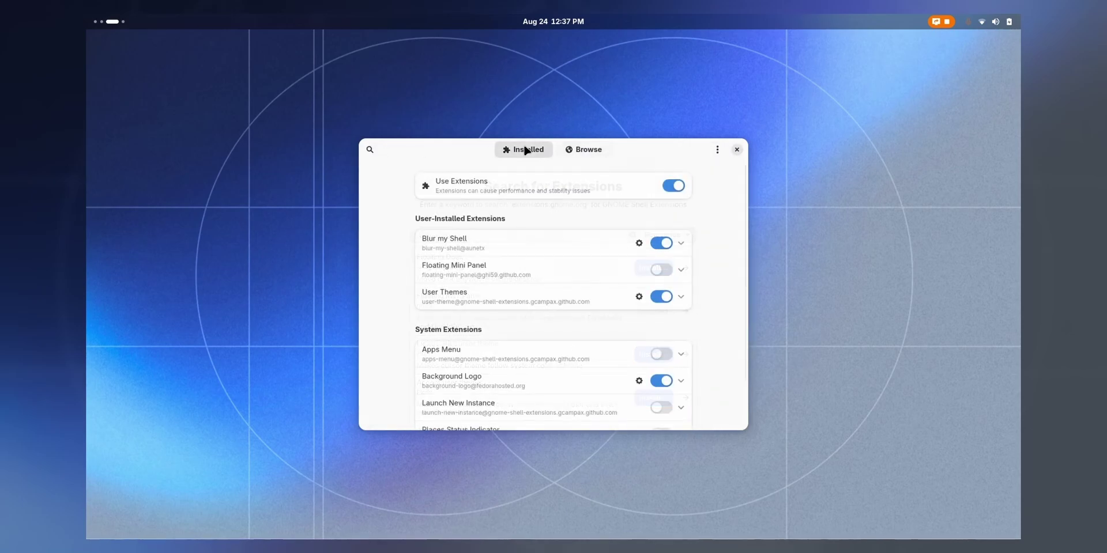
pyautogui.click(663, 270)
pyautogui.click(735, 149)
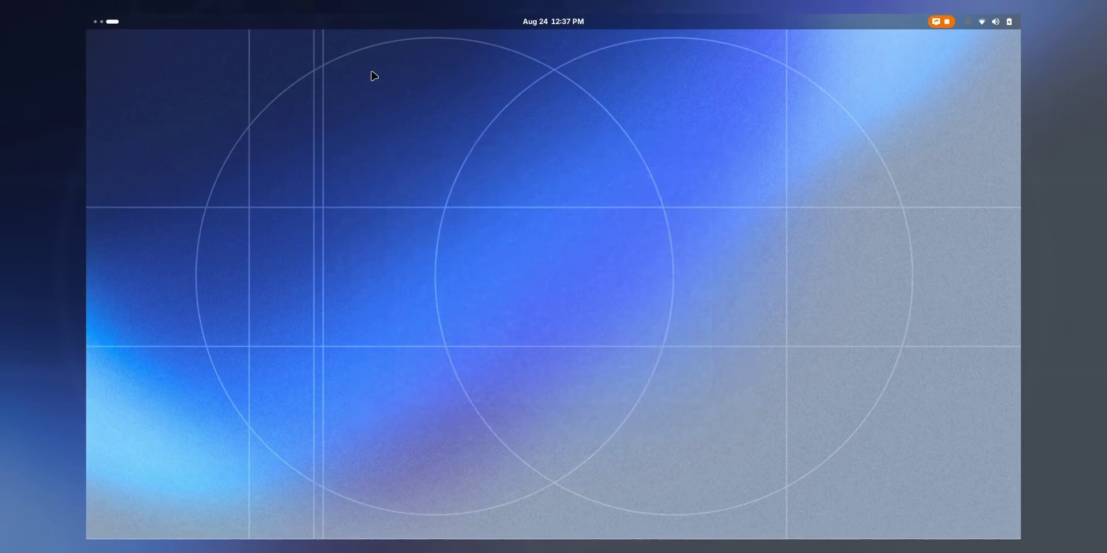
# Turn on the Mini Panel toggle in Quick Settings, after viewing its Automatic/Permanent modes
pyautogui.click(1010, 21)
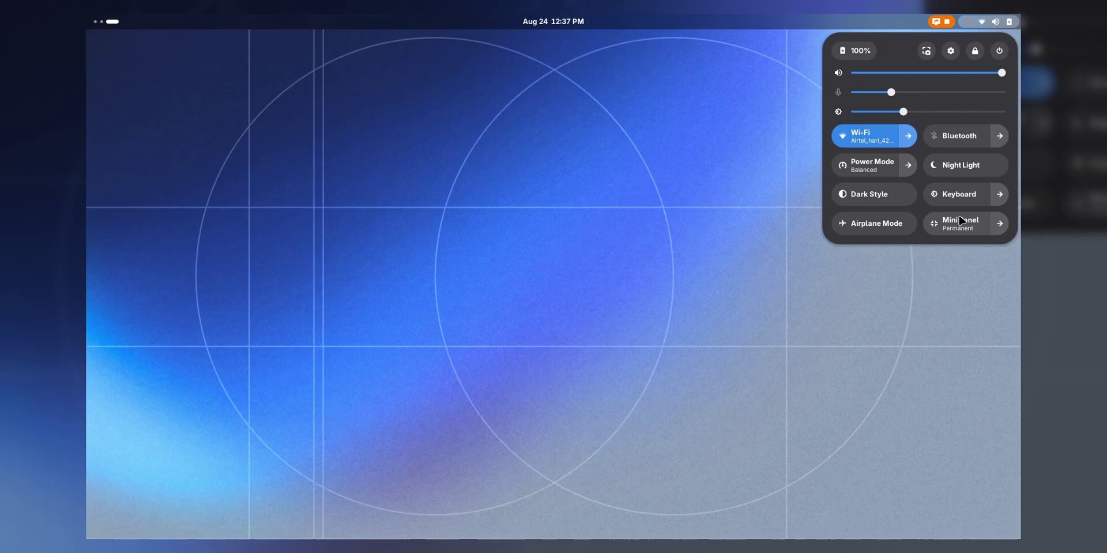
pyautogui.click(999, 223)
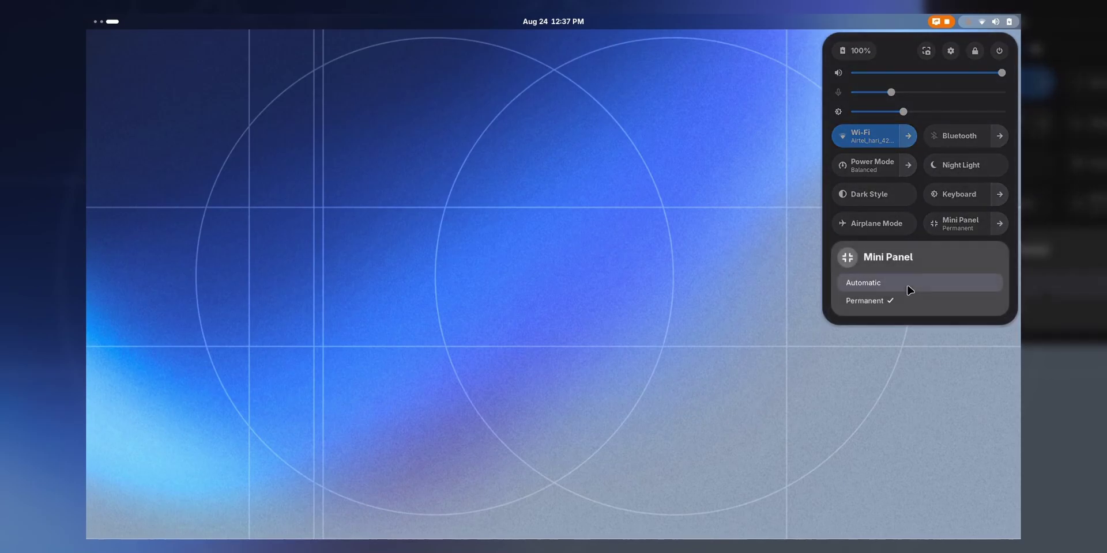
pyautogui.click(909, 290)
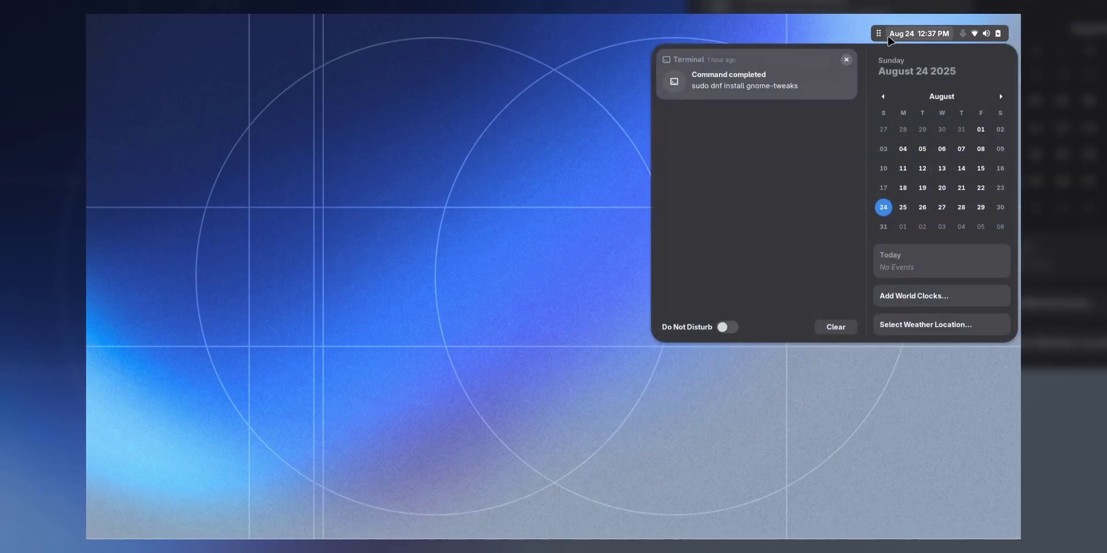
# Launch Files from the dock to show the Home folder, then close its window
pyautogui.click(975, 33)
pyautogui.press('super')
pyautogui.click(499, 511)
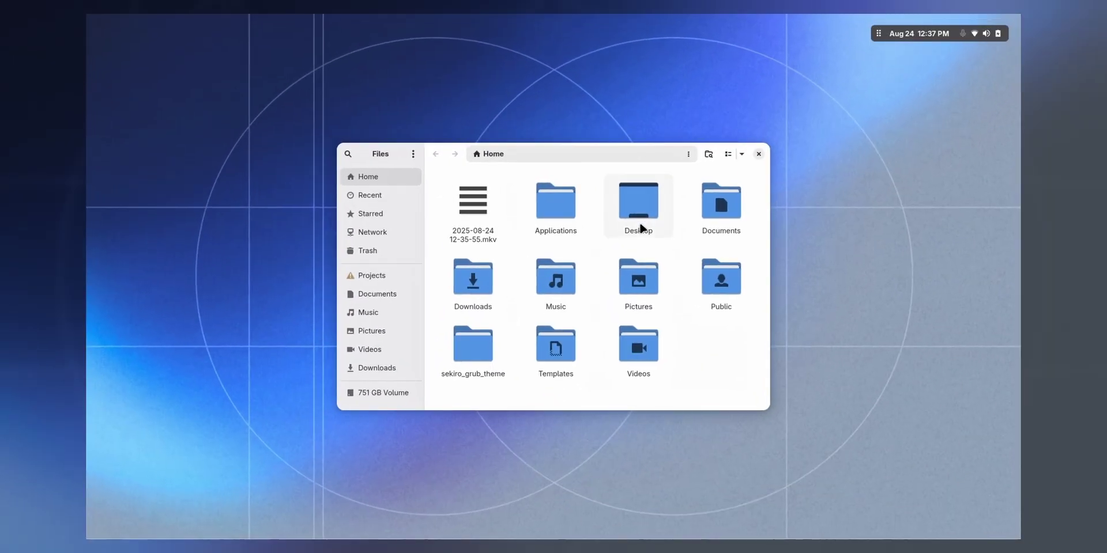
pyautogui.press('super')
pyautogui.click(761, 155)
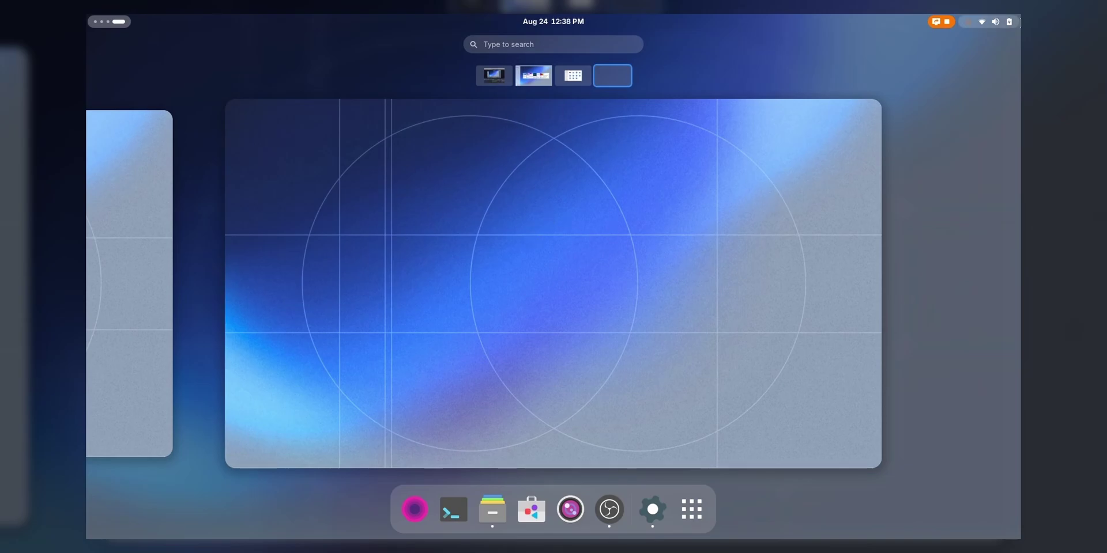
# Move to the workspace still holding Files, close it, and return to the overview
pyautogui.click(492, 178)
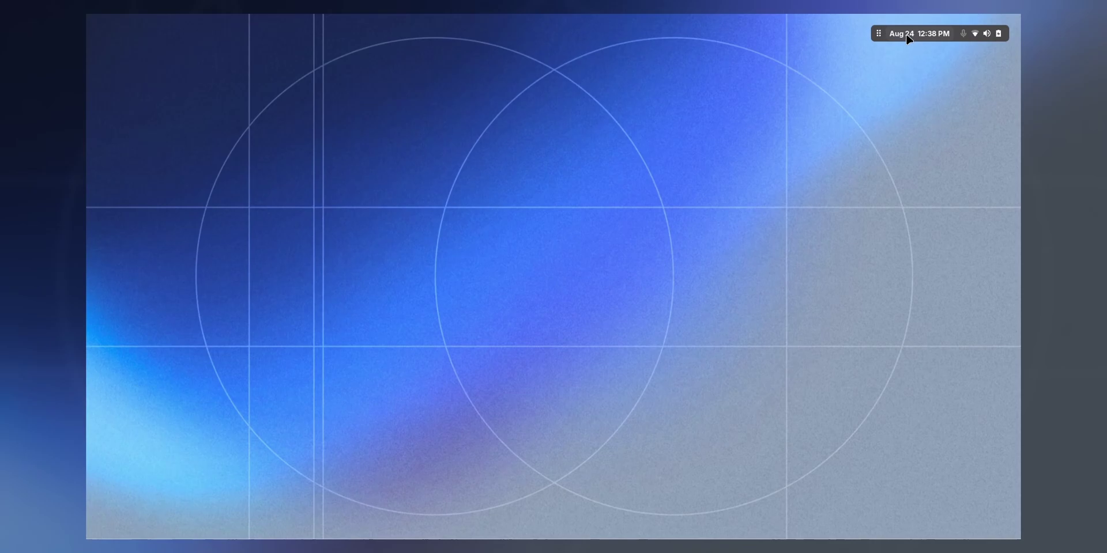
pyautogui.press('super+Page_Up')
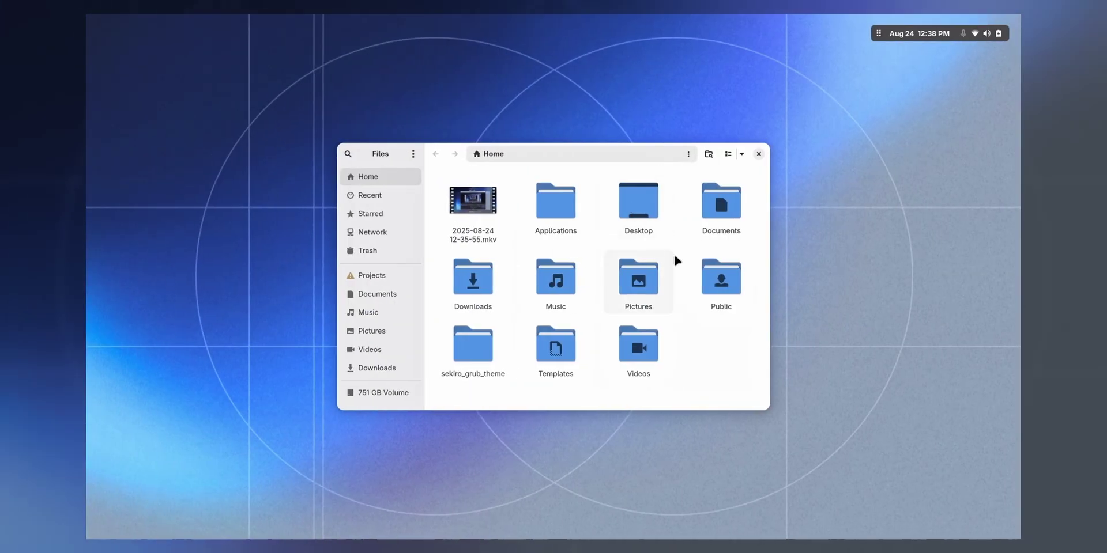
pyautogui.click(759, 154)
pyautogui.press('super')
# Bring up the Surf browser workspace and maximize the browser window
pyautogui.scroll(2, 588, 352)
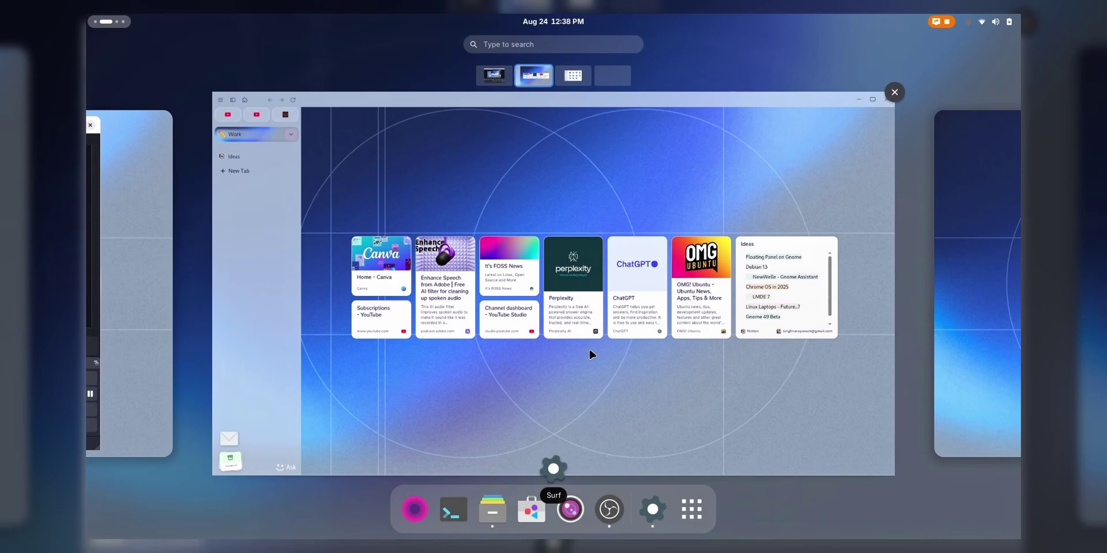
pyautogui.click(589, 349)
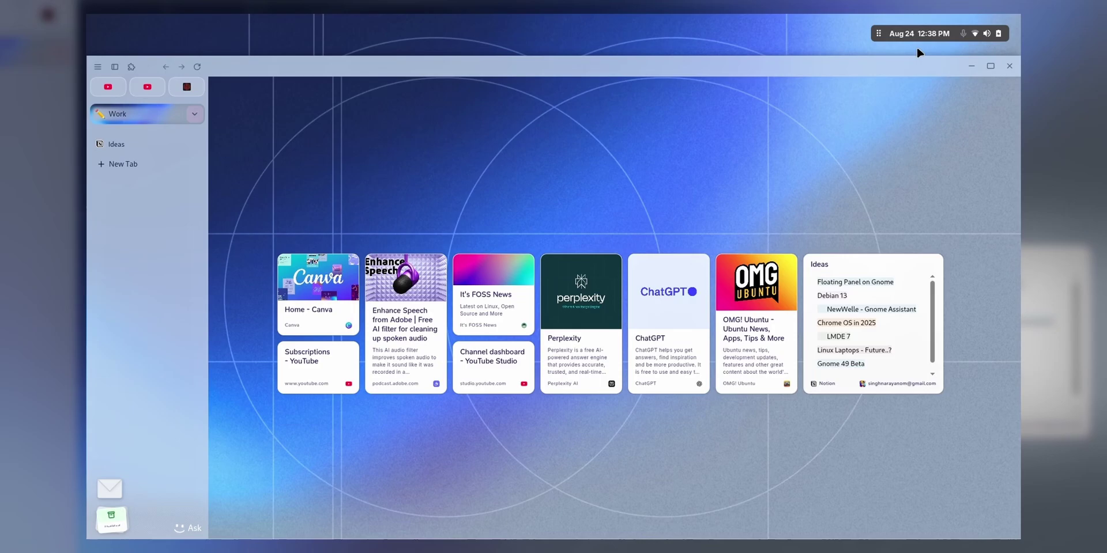
pyautogui.doubleClick(805, 58)
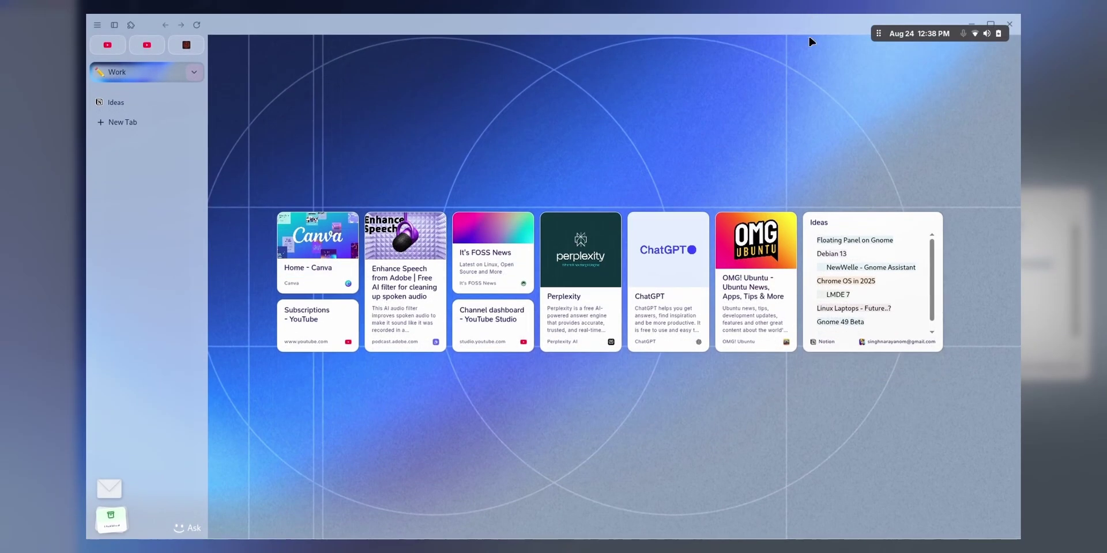
# Set the Mini Panel mode to Automatic and switch to an empty workspace
pyautogui.click(980, 33)
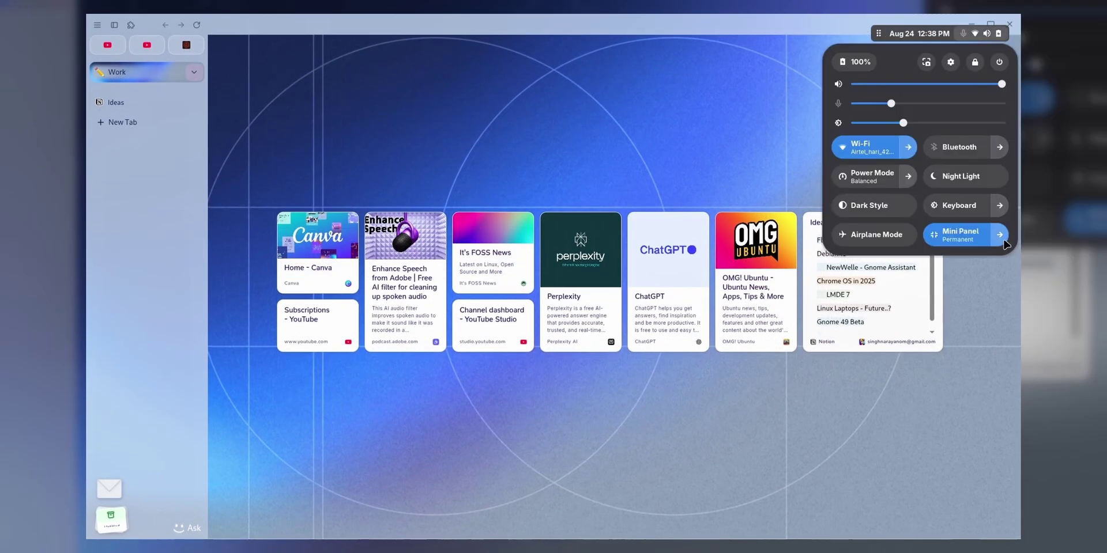
pyautogui.click(999, 235)
pyautogui.click(923, 294)
pyautogui.click(749, 146)
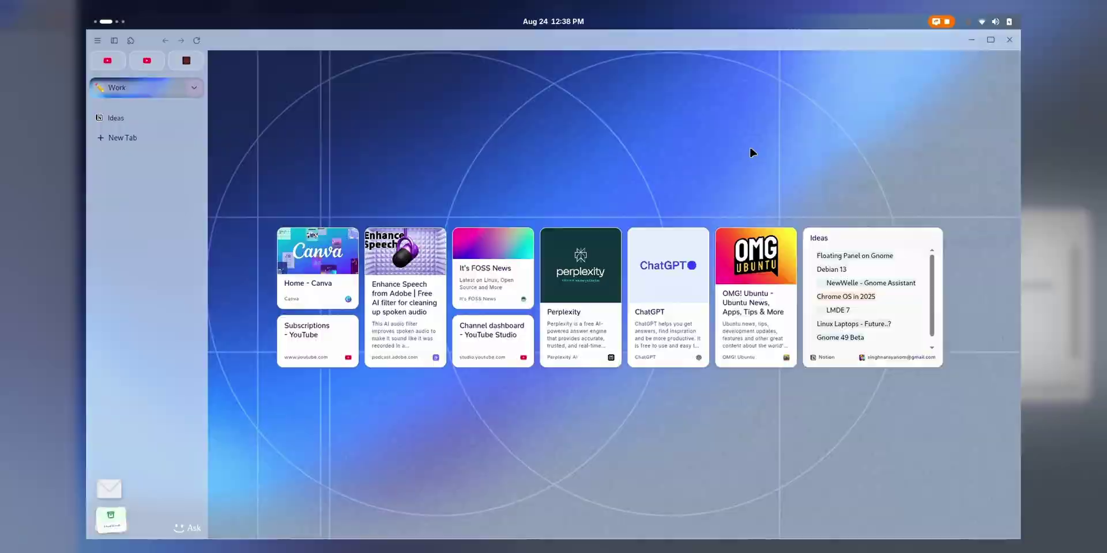
pyautogui.press('super+h')
# Revisit Quick Settings, open Files on the Home folder, then move to an empty workspace
pyautogui.click(987, 22)
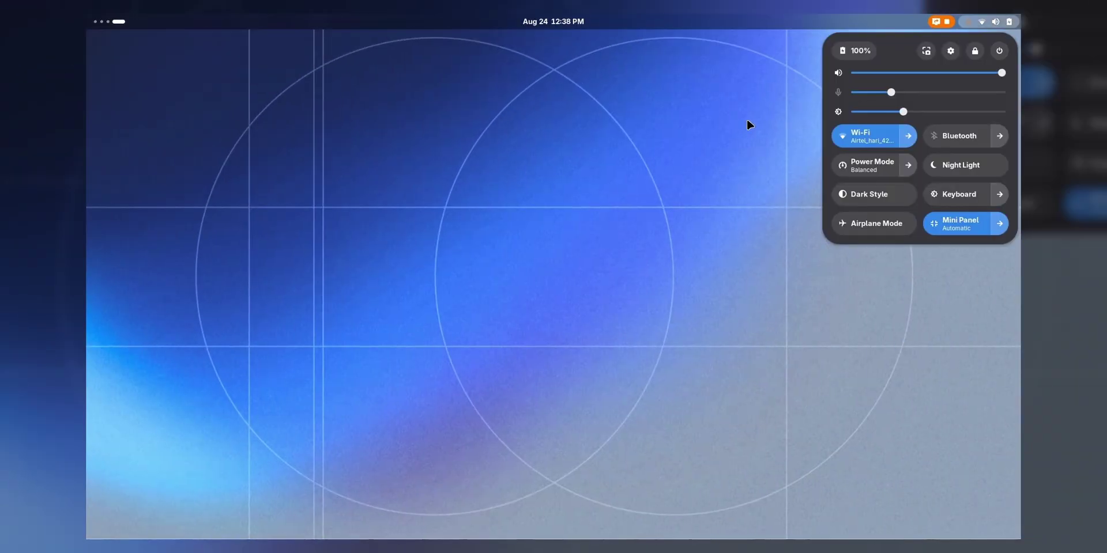
pyautogui.press('super')
pyautogui.press('super')
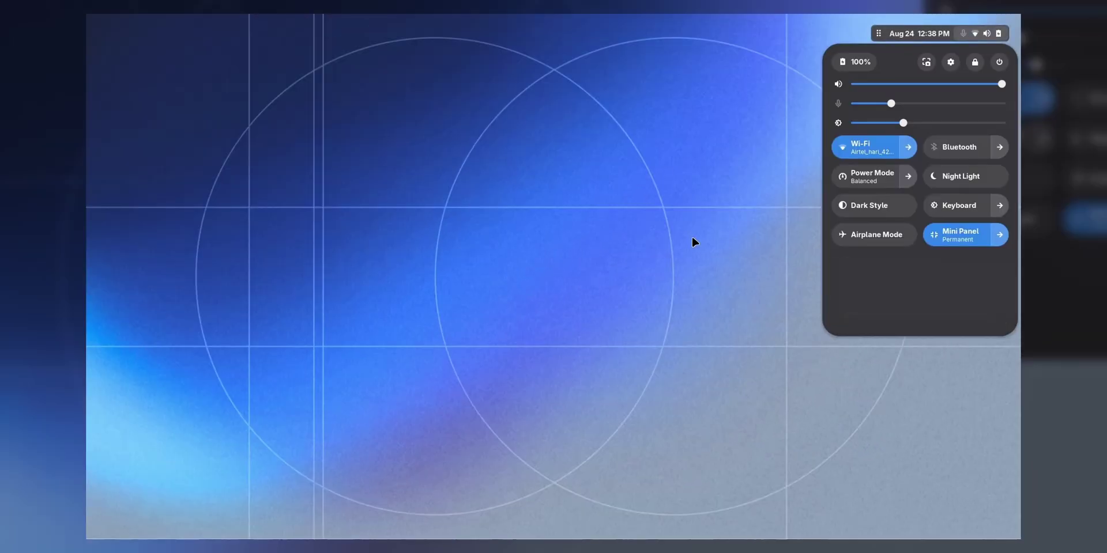
pyautogui.press('Escape')
pyautogui.press('super+e')
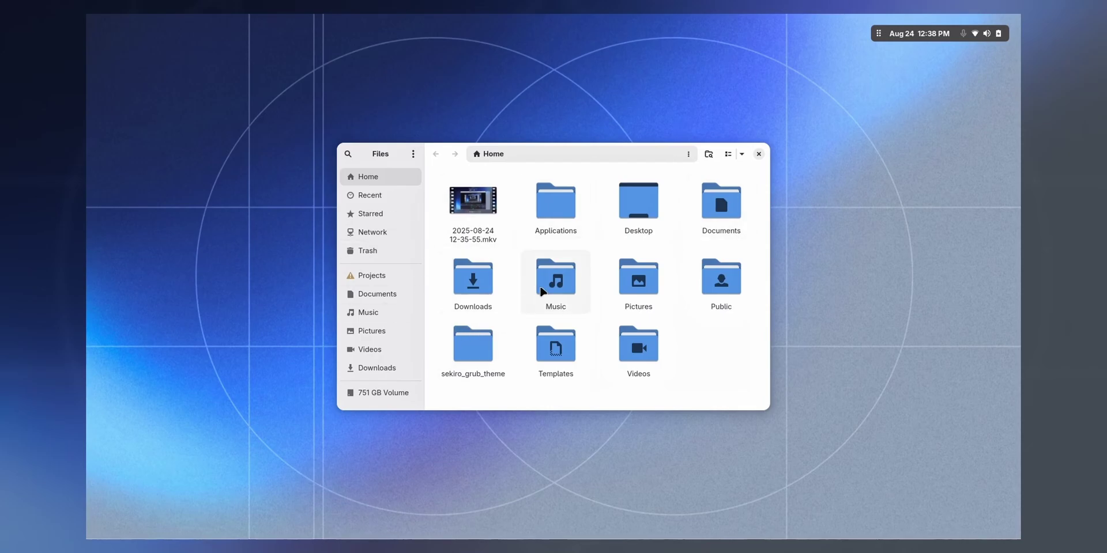
pyautogui.hotkey('ctrl', 'alt', 'Right')
pyautogui.press('super')
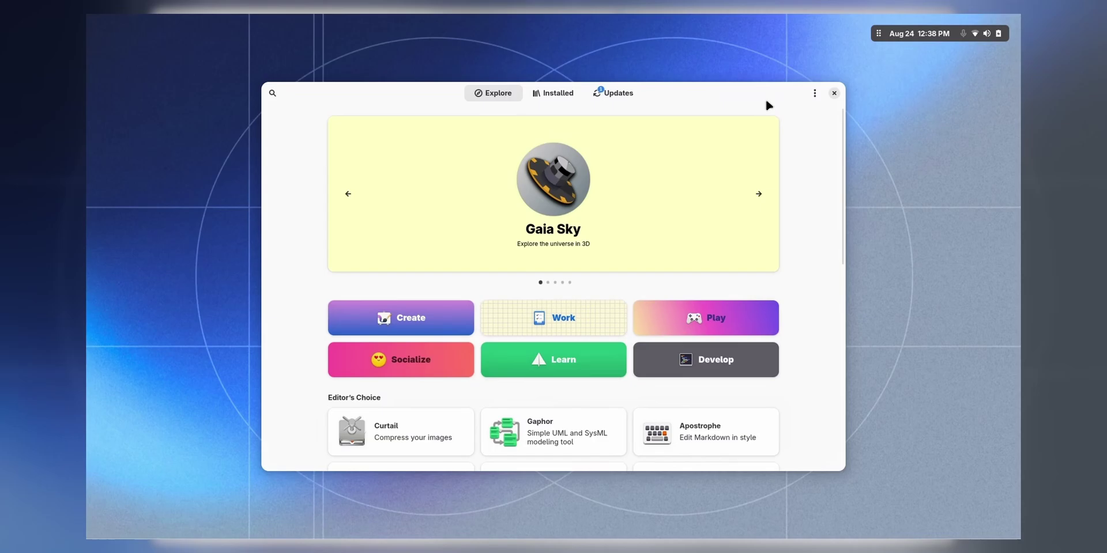
# Close the software store and browse NVIDIA Settings' graphics, thermal and PowerMizer pages
pyautogui.click(833, 94)
pyautogui.press('super')
pyautogui.click(570, 508)
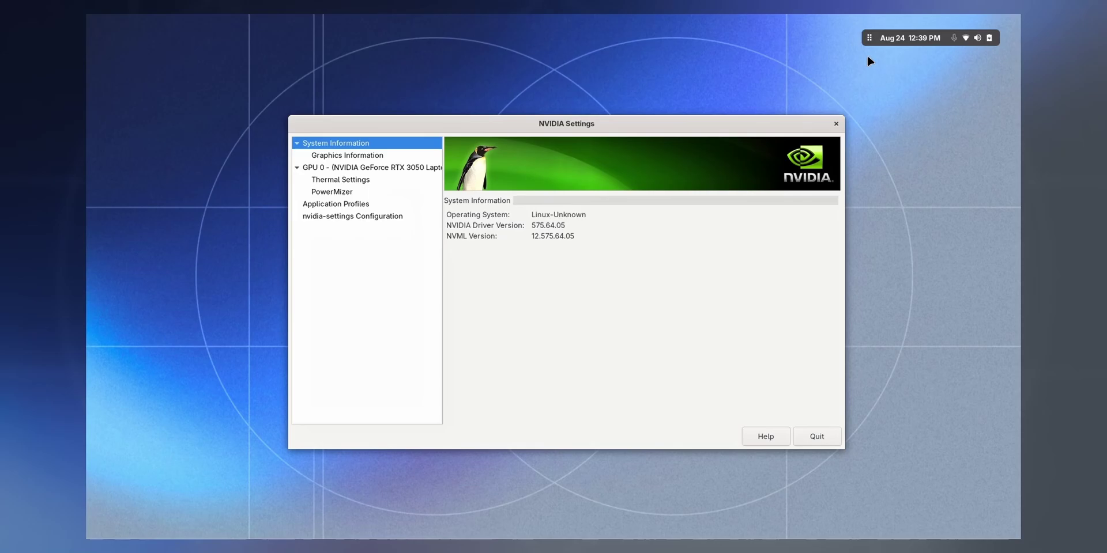
pyautogui.click(343, 159)
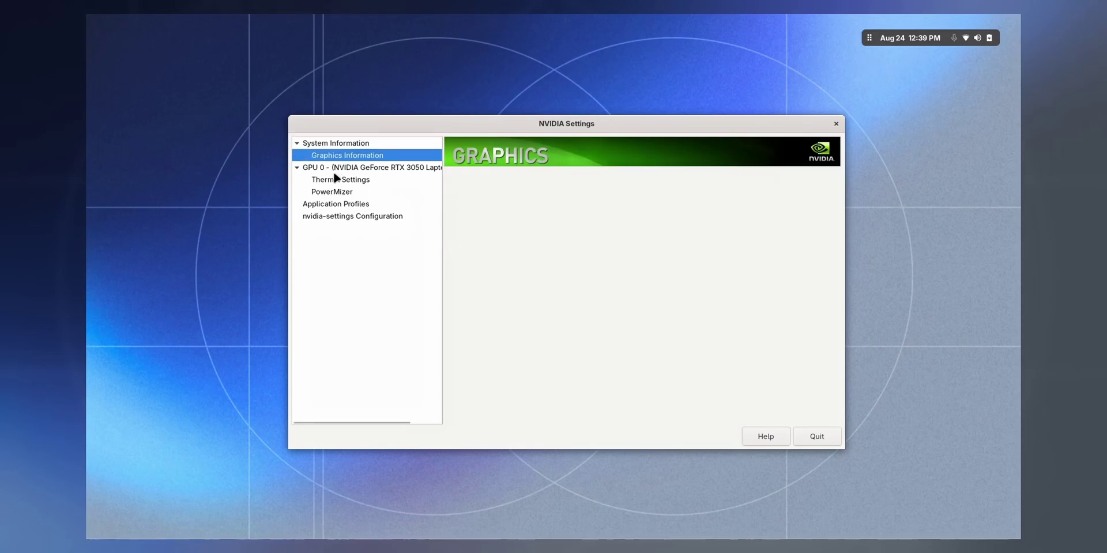
pyautogui.click(336, 179)
pyautogui.click(336, 193)
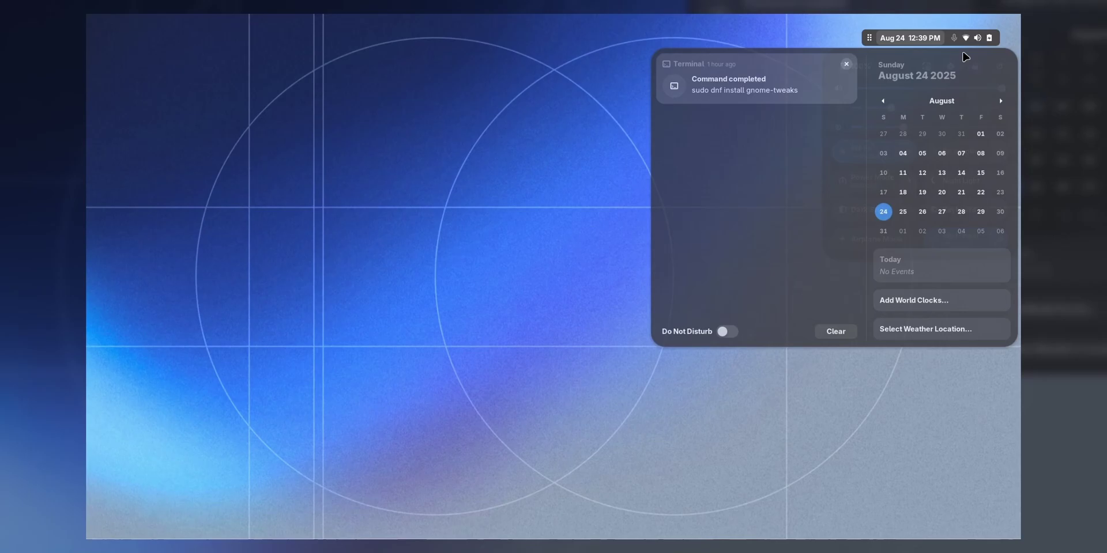
# Check Quick Settings, where Mini Panel reads Permanent, then dismiss them
pyautogui.click(968, 40)
pyautogui.press('super')
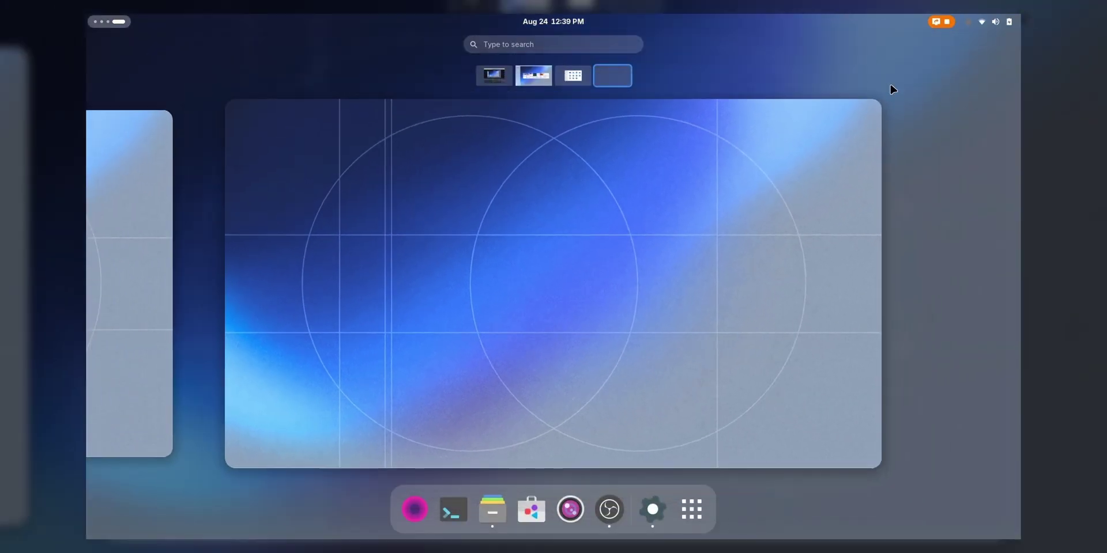
pyautogui.click(999, 20)
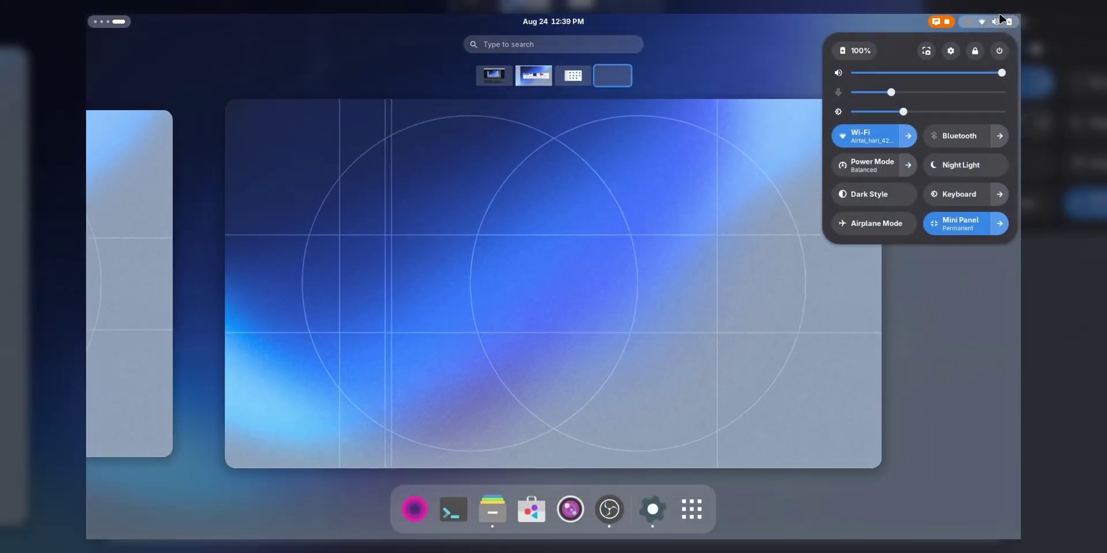
pyautogui.click(1001, 20)
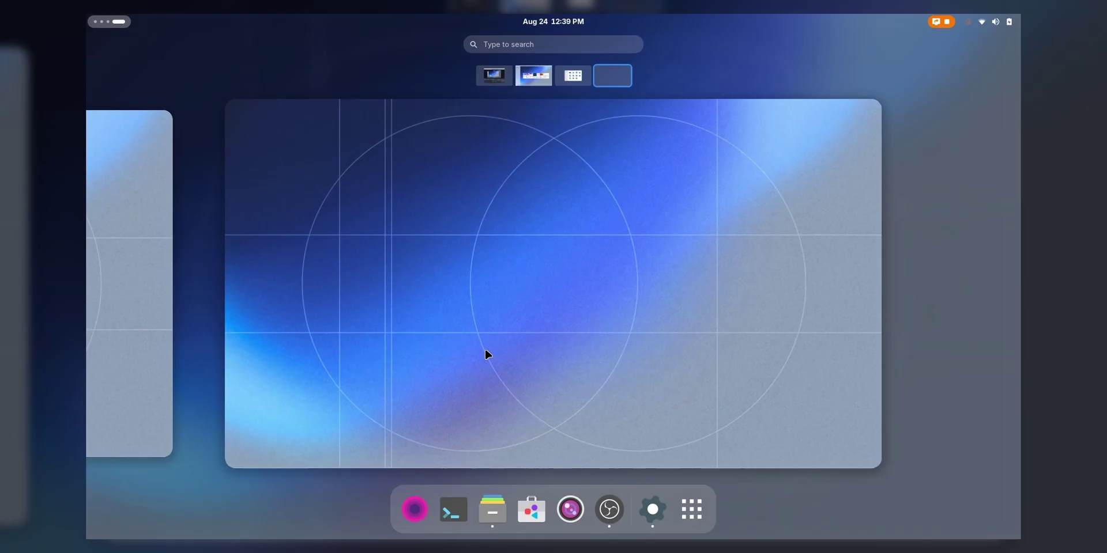
# Search Surf for 'orchis gtk theme' and download vinceliuice/Orchis-theme as a ZIP
pyautogui.scroll(3, 488, 334)
pyautogui.click(487, 335)
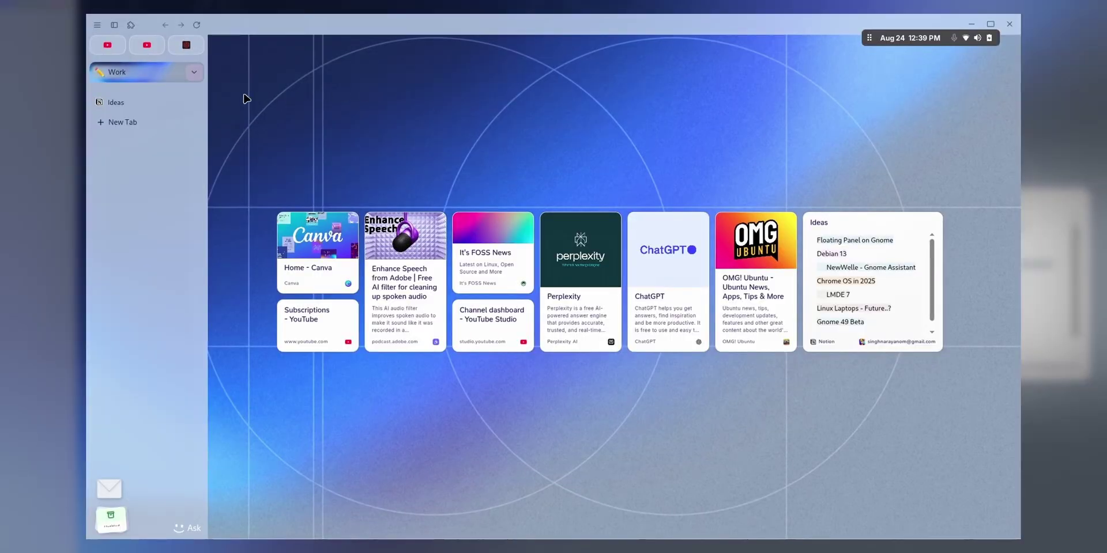
pyautogui.click(161, 130)
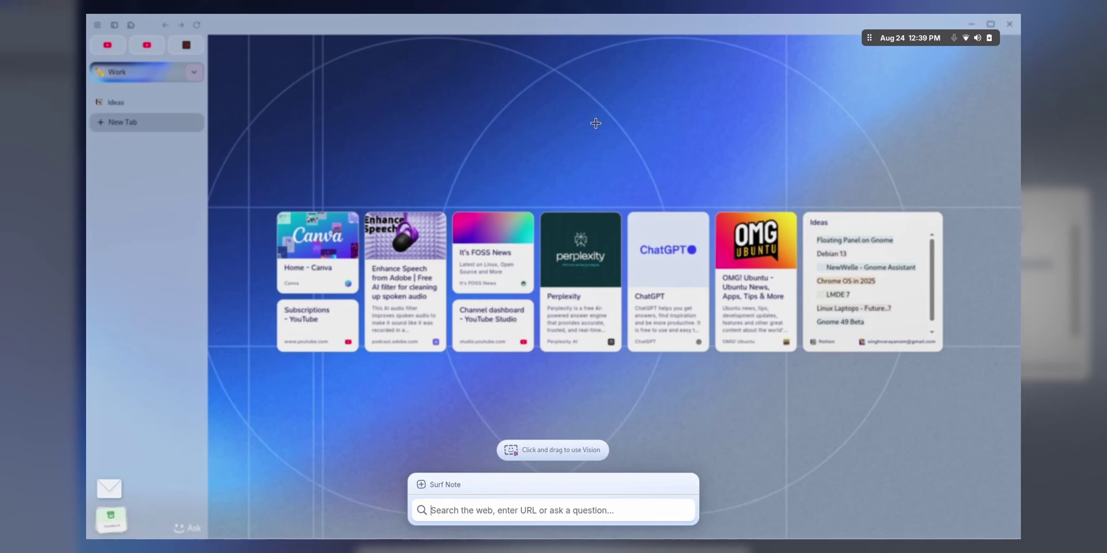
pyautogui.write('orchis gtk ')
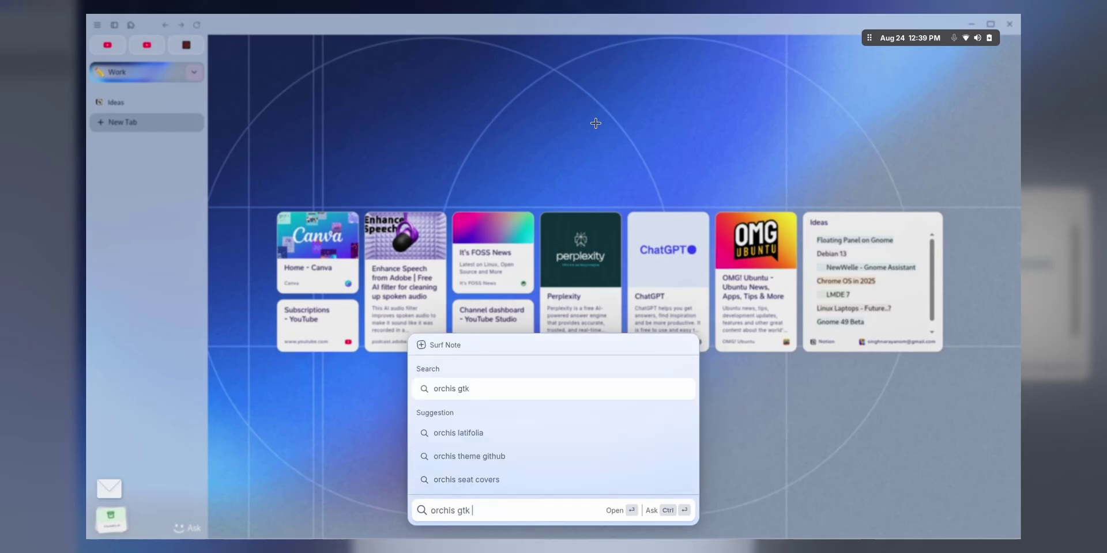
pyautogui.write('theme')
pyautogui.press('Return')
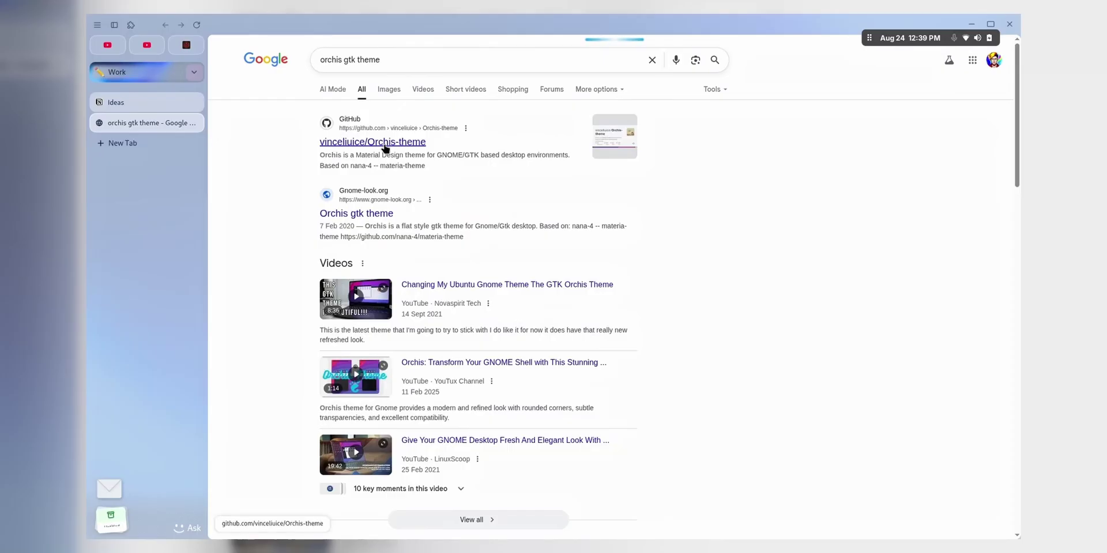
pyautogui.click(385, 148)
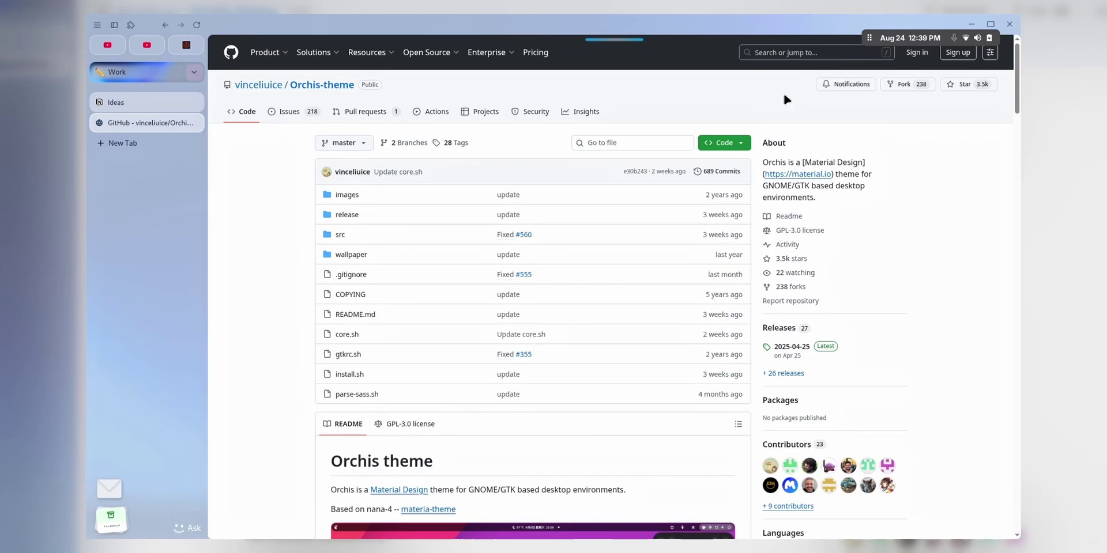
pyautogui.click(723, 142)
pyautogui.click(597, 251)
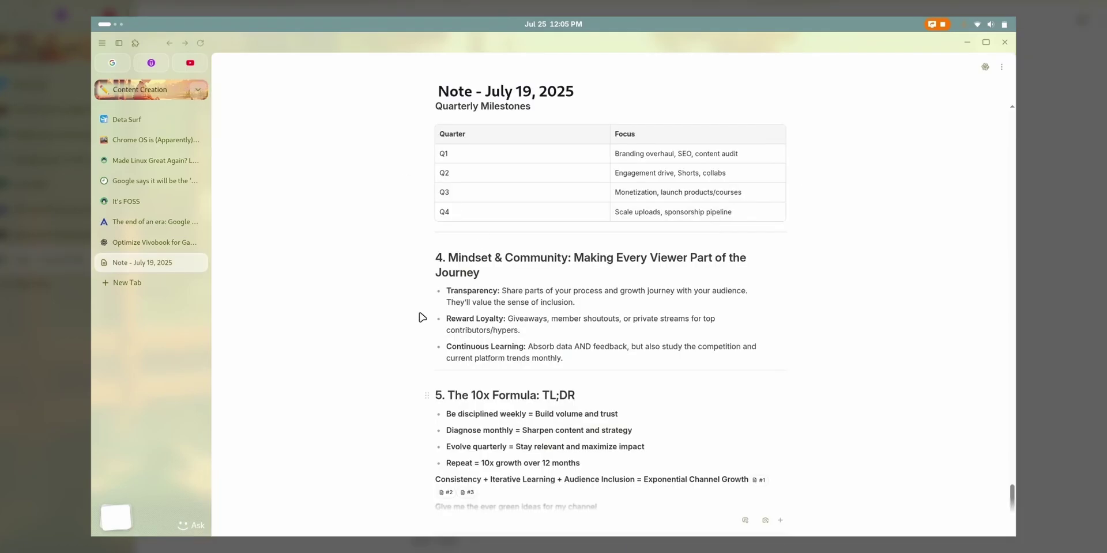
# Scroll the July 19, 2025 note to the top, view Surf data in Files, then return to the Surf desktop
pyautogui.scroll(10, 428, 320)
pyautogui.scroll(10, 428, 320)
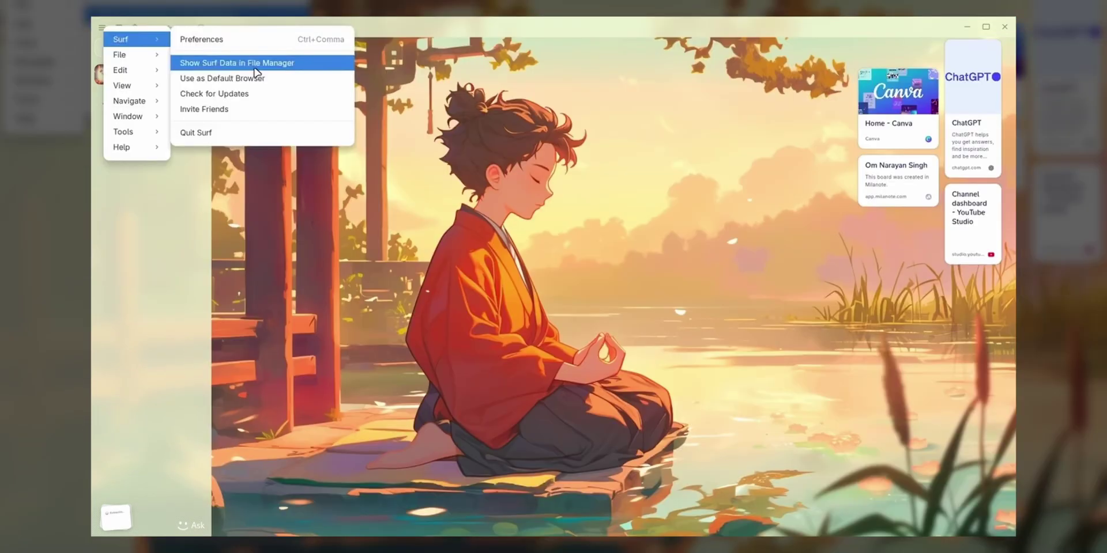
pyautogui.click(256, 64)
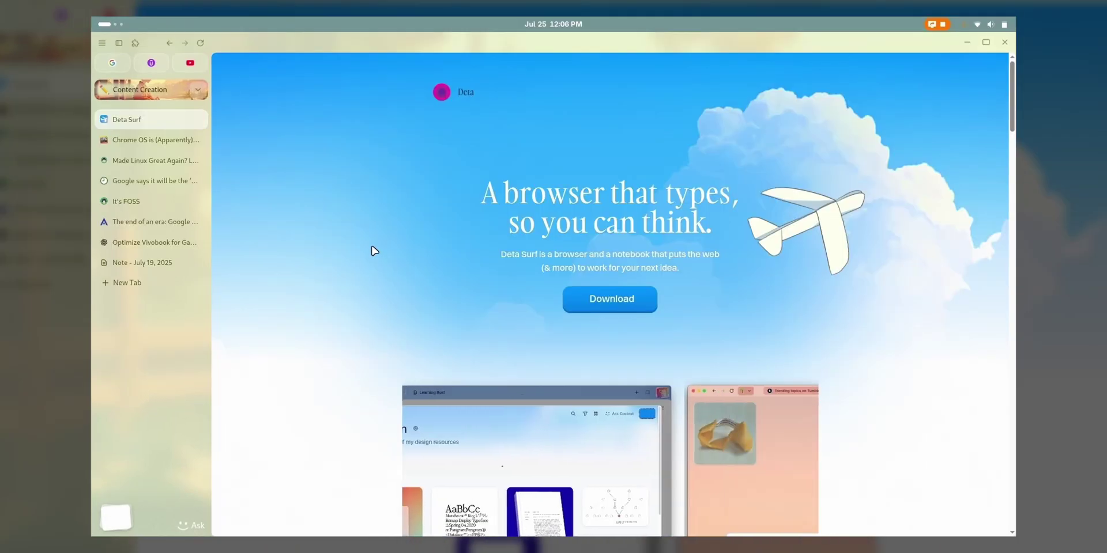
pyautogui.hotkey('ctrl', 'd')
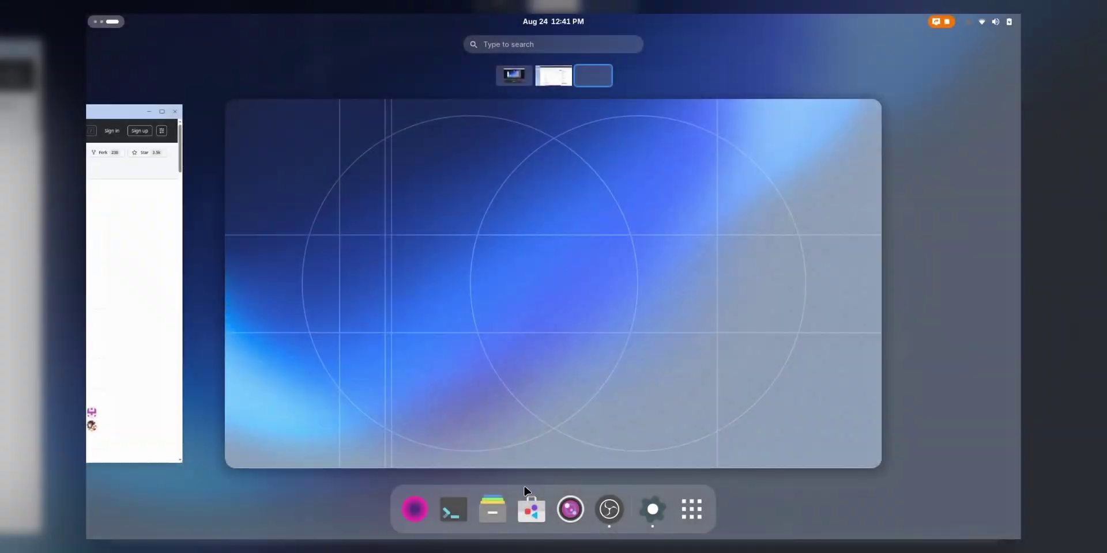
# Extract Orchis-theme-master.zip in the Downloads folder
pyautogui.click(494, 510)
pyautogui.click(377, 368)
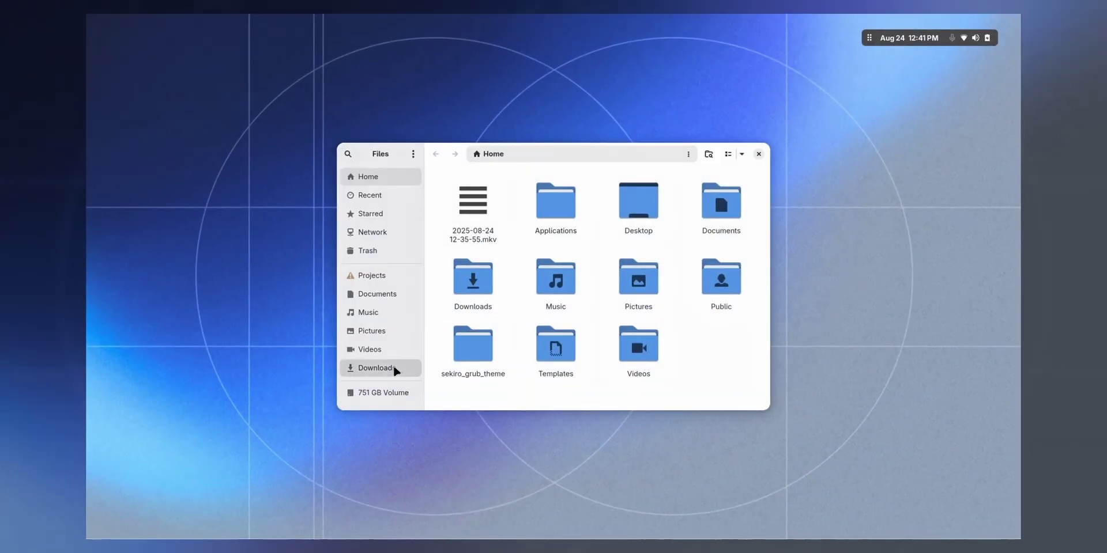
pyautogui.rightClick(490, 205)
pyautogui.click(508, 212)
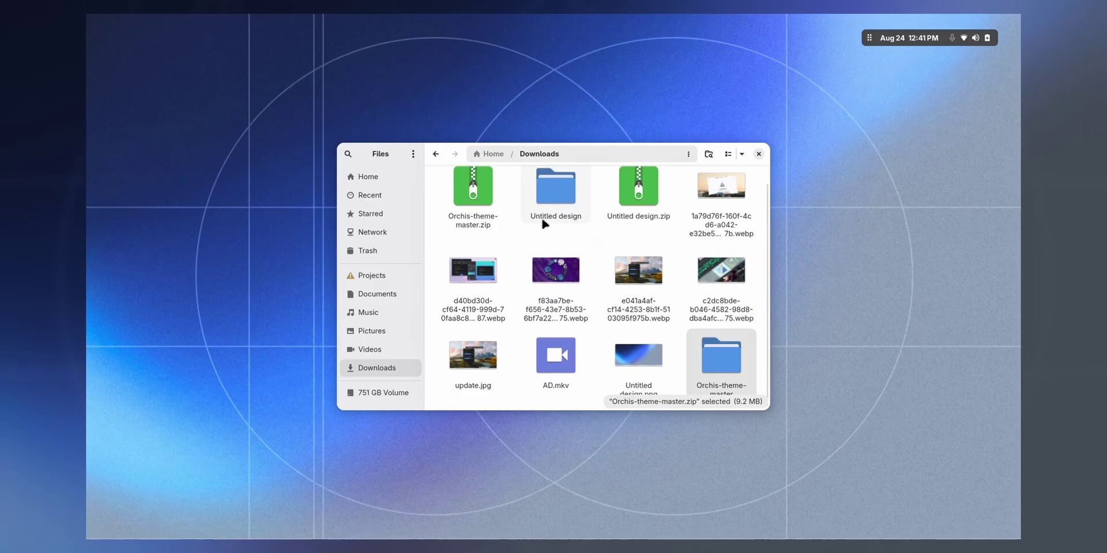
# Open a Console inside the extracted Orchis-theme-master folder, closing the extra home tab
pyautogui.doubleClick(542, 216)
pyautogui.rightClick(634, 357)
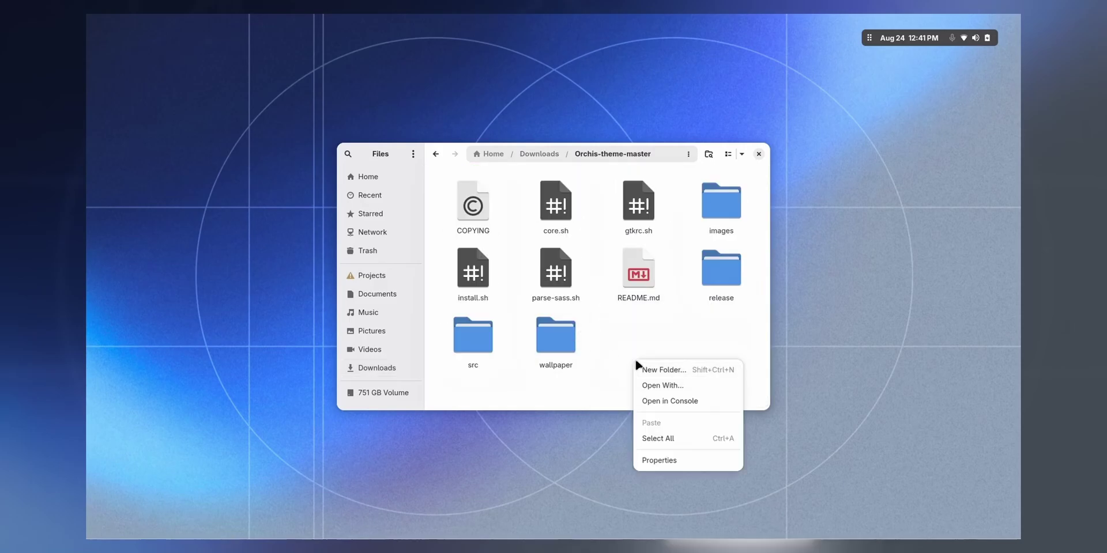
pyautogui.click(645, 396)
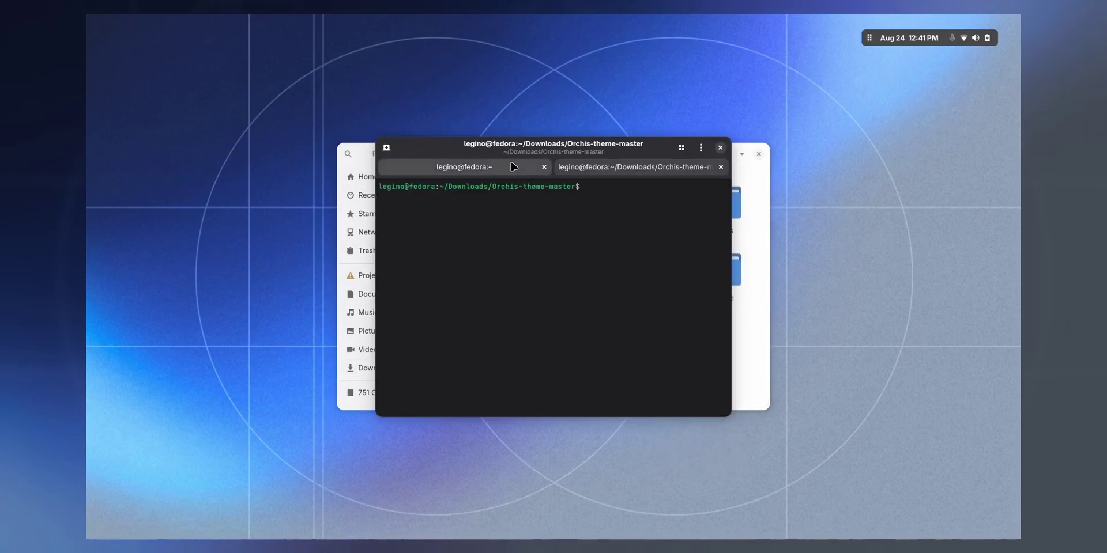
pyautogui.click(545, 167)
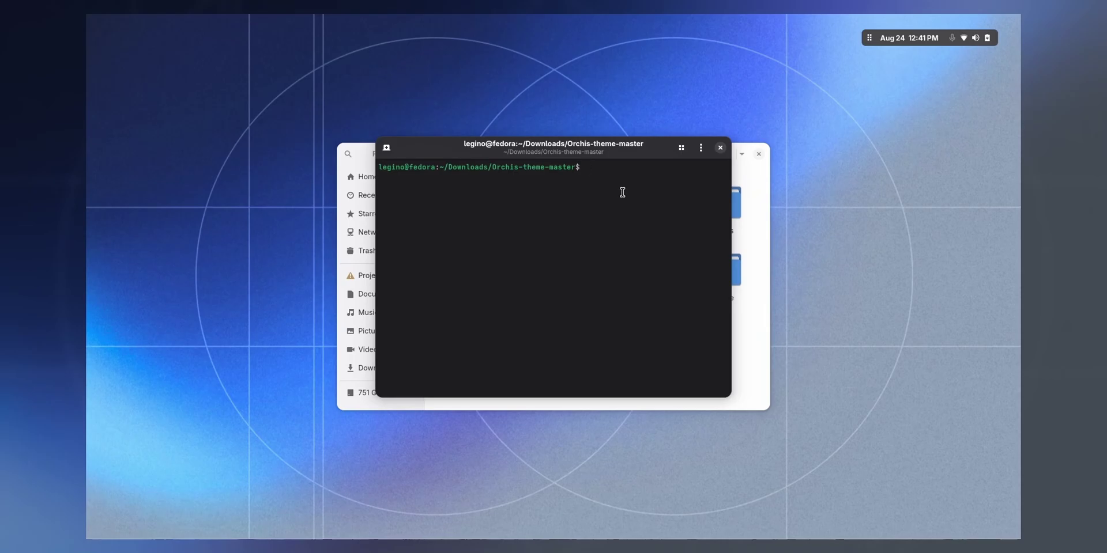
# Run ./install.sh with the administrator password, answering y to install sassc
pyautogui.write('./install.sh -l')
pyautogui.press('super')
pyautogui.press('super')
pyautogui.press('Return')
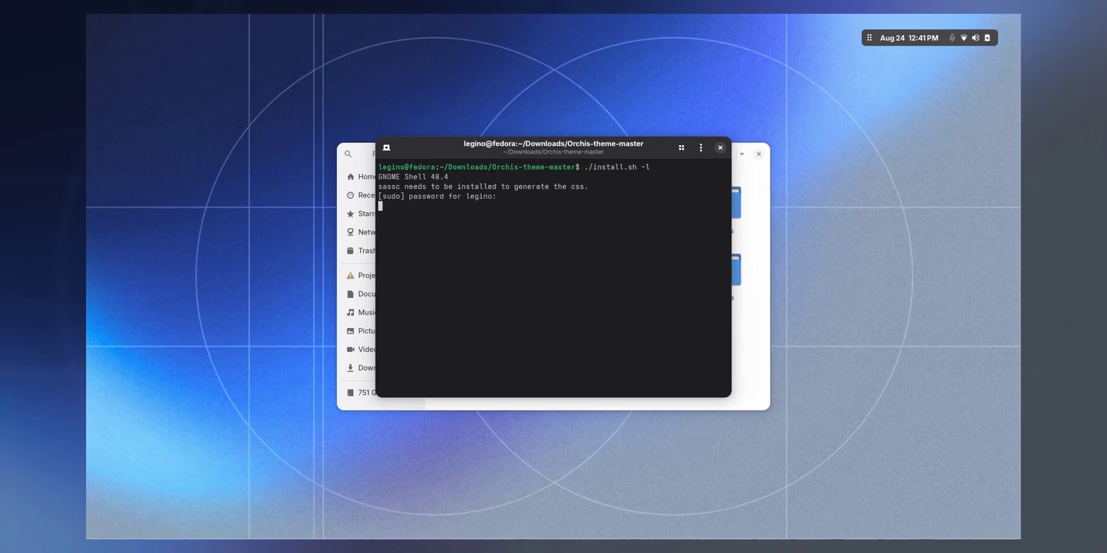
pyautogui.press('Return')
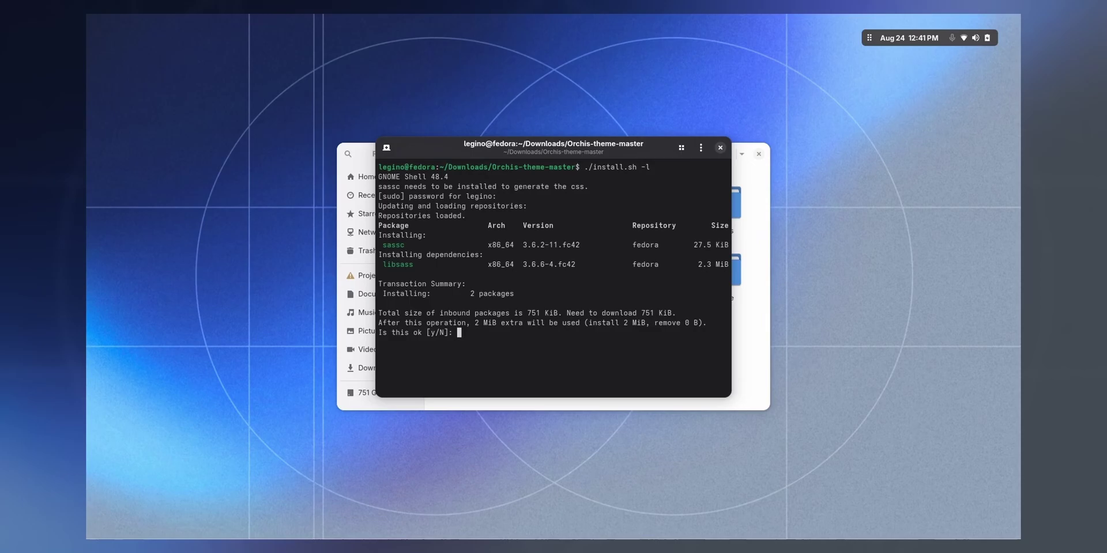
pyautogui.write('y')
pyautogui.press('Return')
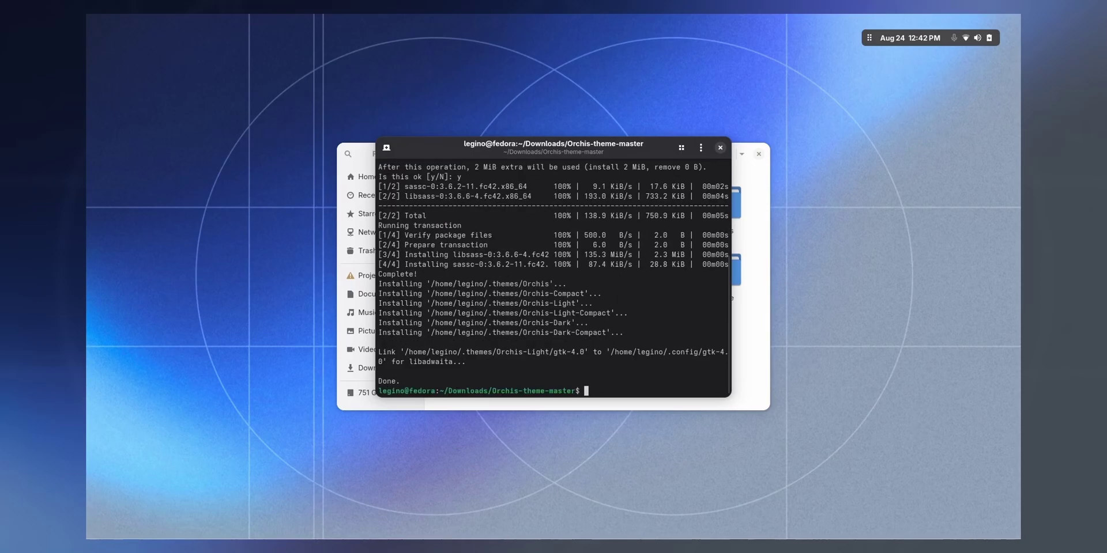
pyautogui.press('super+Page_Down')
# Launch GNOME Tweaks from the overview search and go to Appearance
pyautogui.press('super')
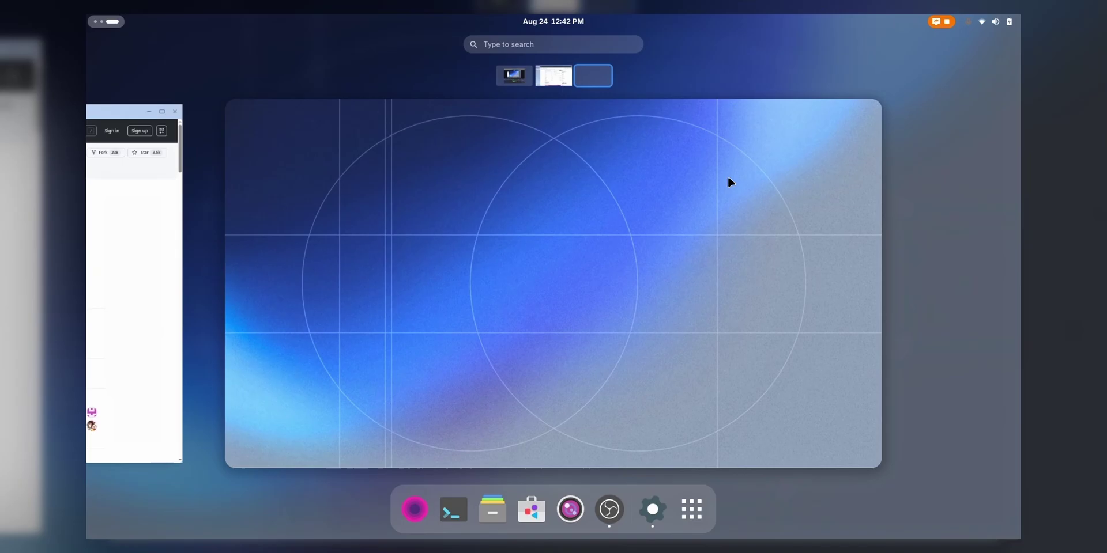
pyautogui.write('twea')
pyautogui.press('Return')
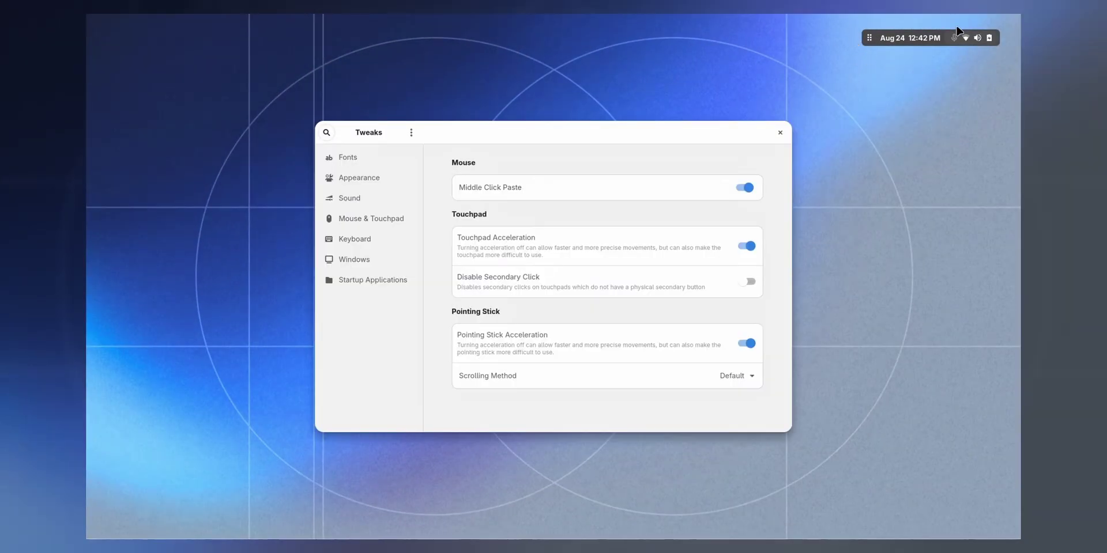
pyautogui.click(359, 178)
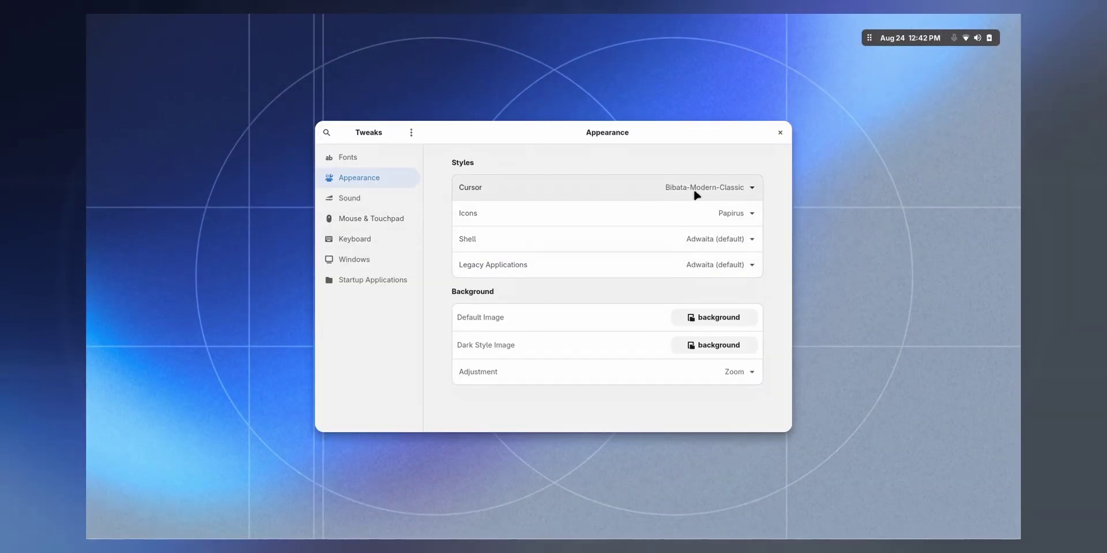
# Set the Shell theme to Orchis after briefly trying Orchis-Light, then close Tweaks
pyautogui.click(708, 237)
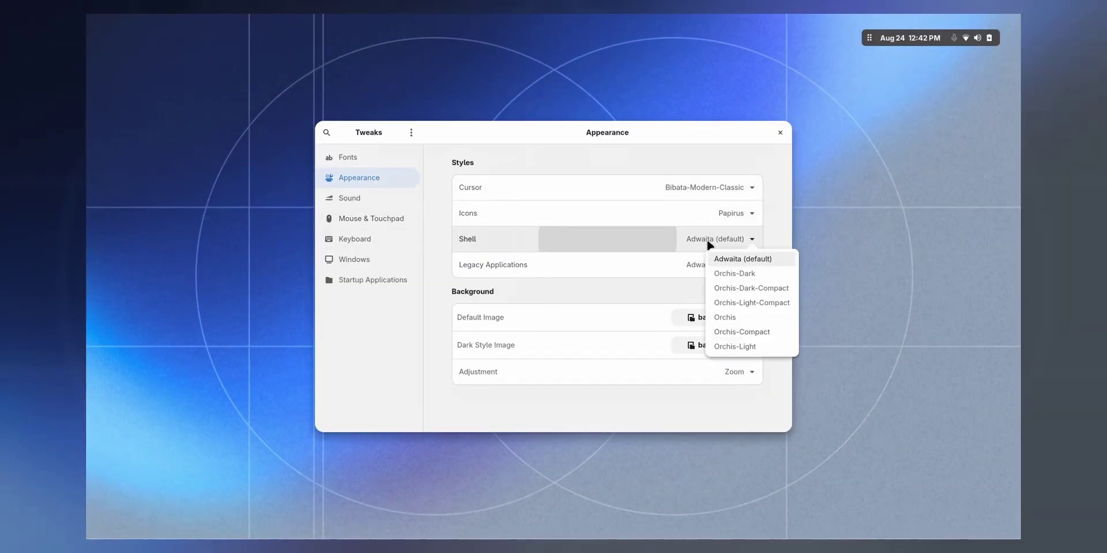
pyautogui.click(735, 318)
pyautogui.click(744, 239)
pyautogui.click(741, 346)
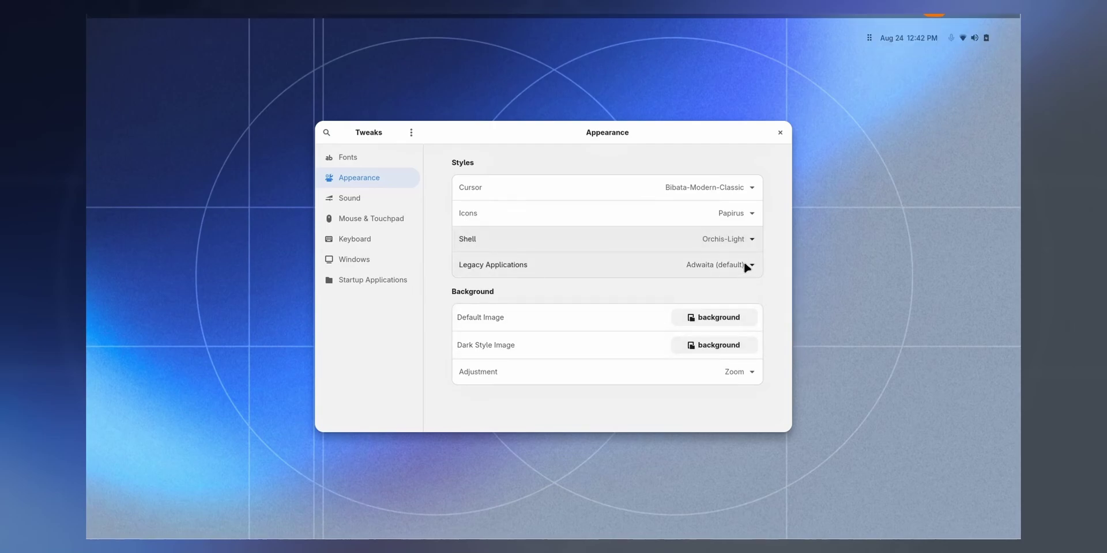
pyautogui.click(750, 247)
pyautogui.click(738, 318)
pyautogui.click(749, 265)
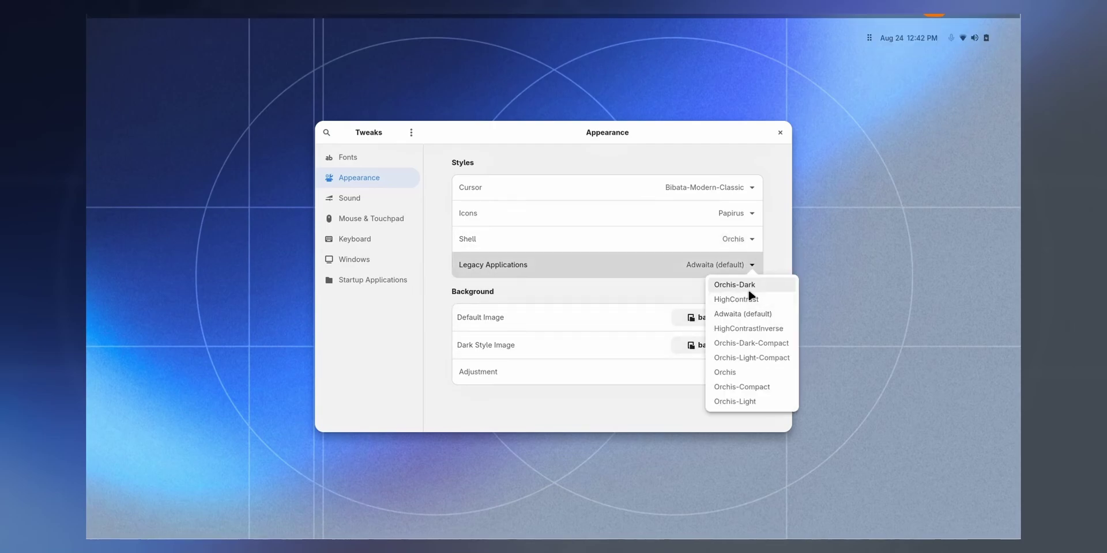
pyautogui.click(732, 372)
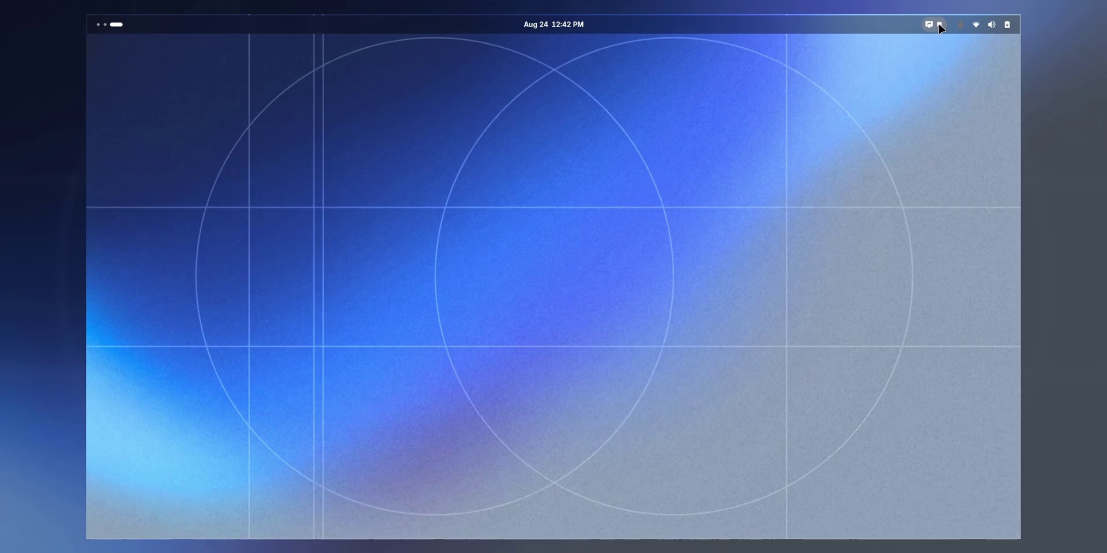
# Turn off Blur my Shell's panel blur in Extension Manager, then close it
pyautogui.press('super')
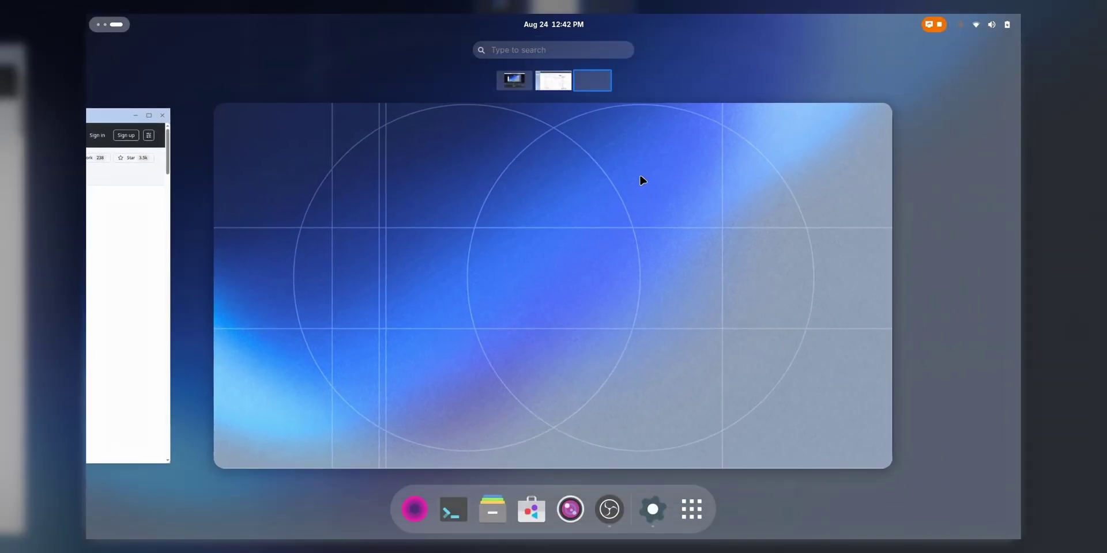
pyautogui.write('ext')
pyautogui.press('Return')
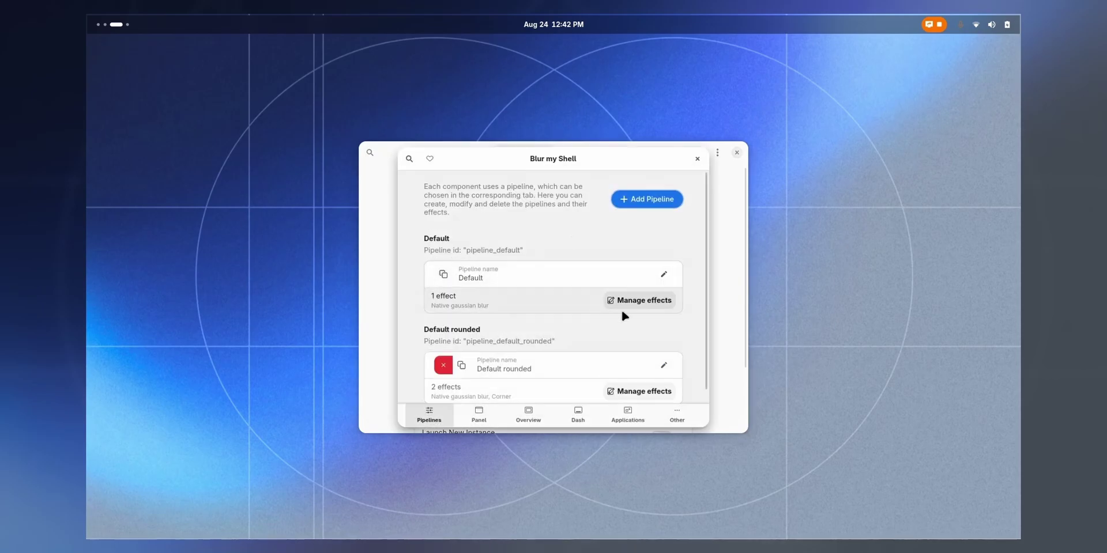
pyautogui.hotkey('ctrl', 'pagedown')
pyautogui.click(674, 191)
pyautogui.click(697, 159)
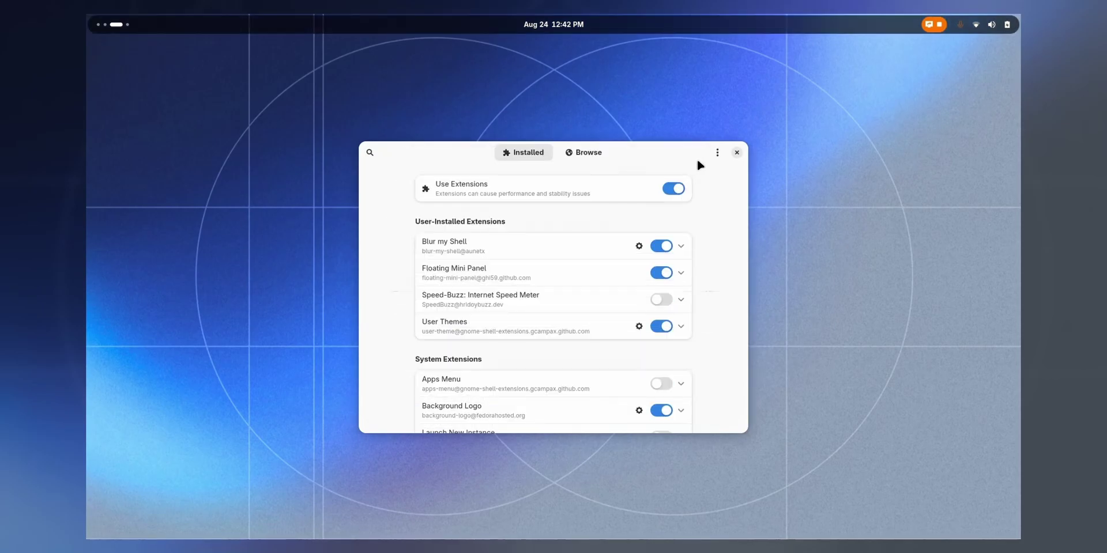
pyautogui.click(736, 153)
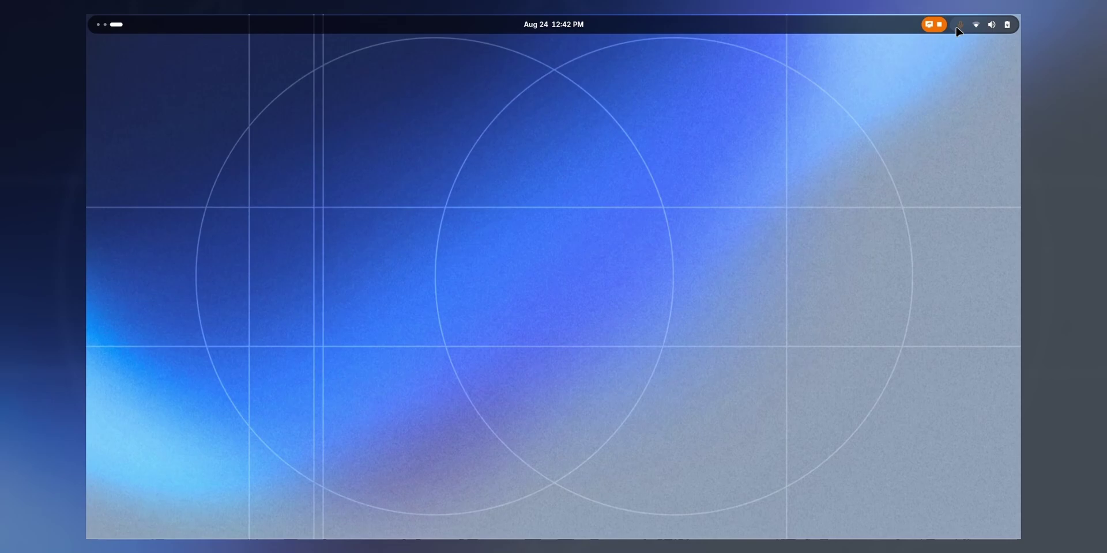
# Back on the desktop, switch on the Mini Panel toggle in Quick Settings
pyautogui.moveTo(87, 17)
pyautogui.click(680, 137)
pyautogui.click(991, 24)
pyautogui.click(957, 243)
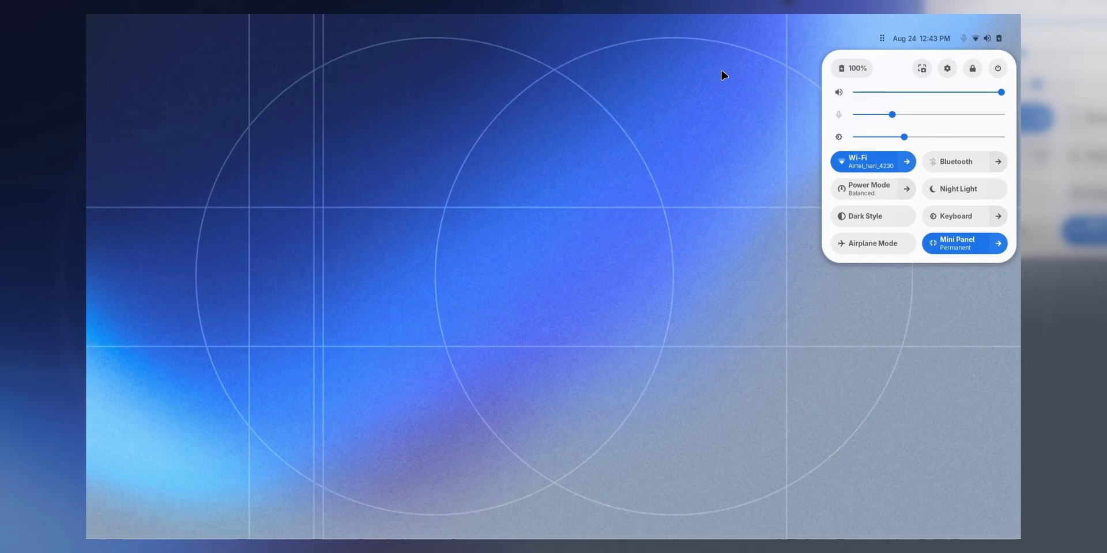
# Reopen Tweaks, set the Shell theme to Orchis-Dark, and nudge the floating panel's grip
pyautogui.press('super')
pyautogui.write('se')
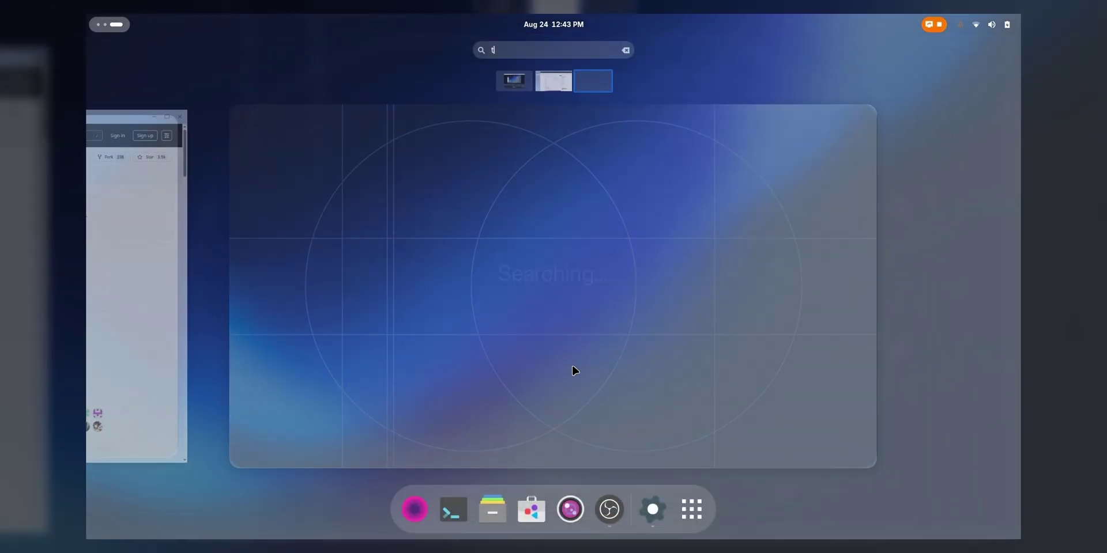
pyautogui.press('super')
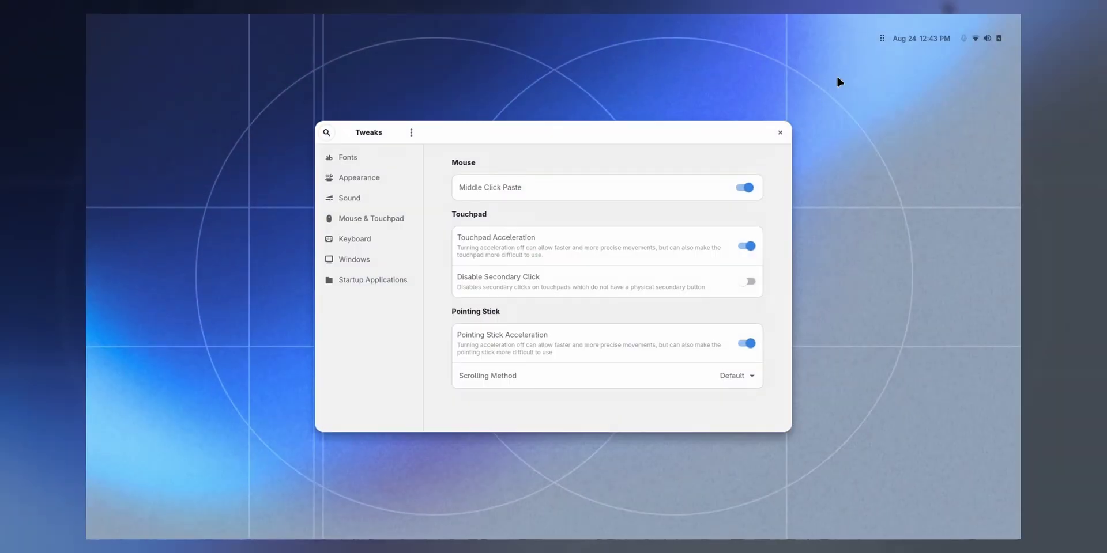
pyautogui.click(359, 179)
pyautogui.click(737, 239)
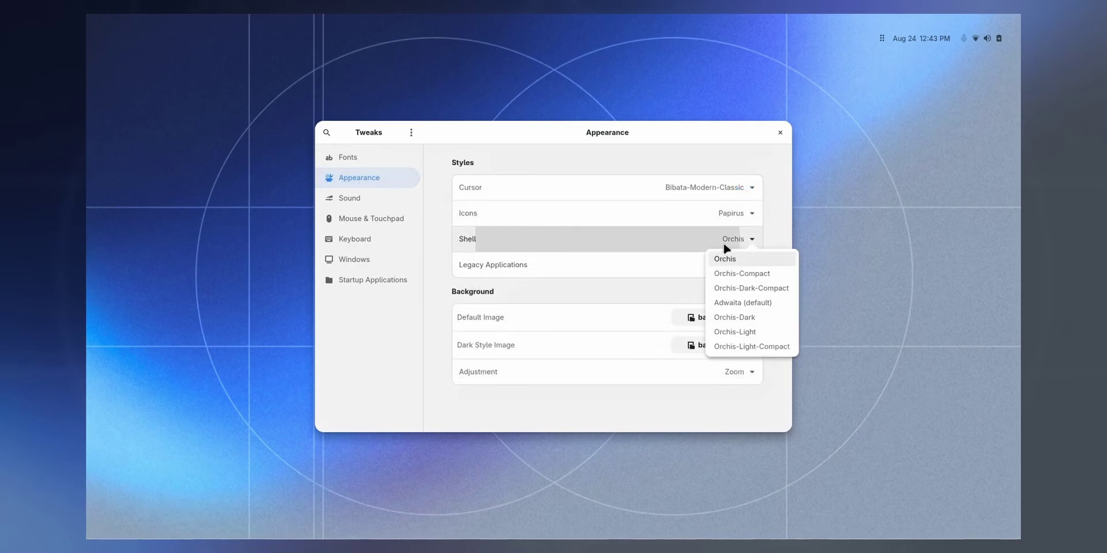
pyautogui.click(721, 318)
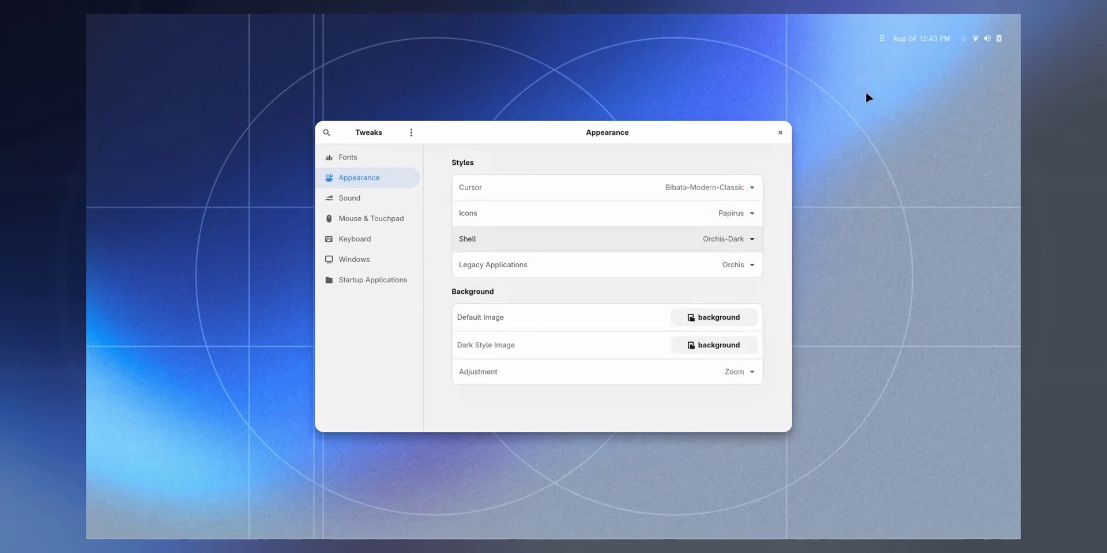
pyautogui.moveTo(882, 38)
pyautogui.mouseDown()
pyautogui.moveTo(123, 42)
pyautogui.moveTo(796, 45)
pyautogui.moveTo(886, 32)
pyautogui.mouseUp()
# Set the orange and purple fold image as wallpaper via Change Background, then close Settings
pyautogui.rightClick(892, 219)
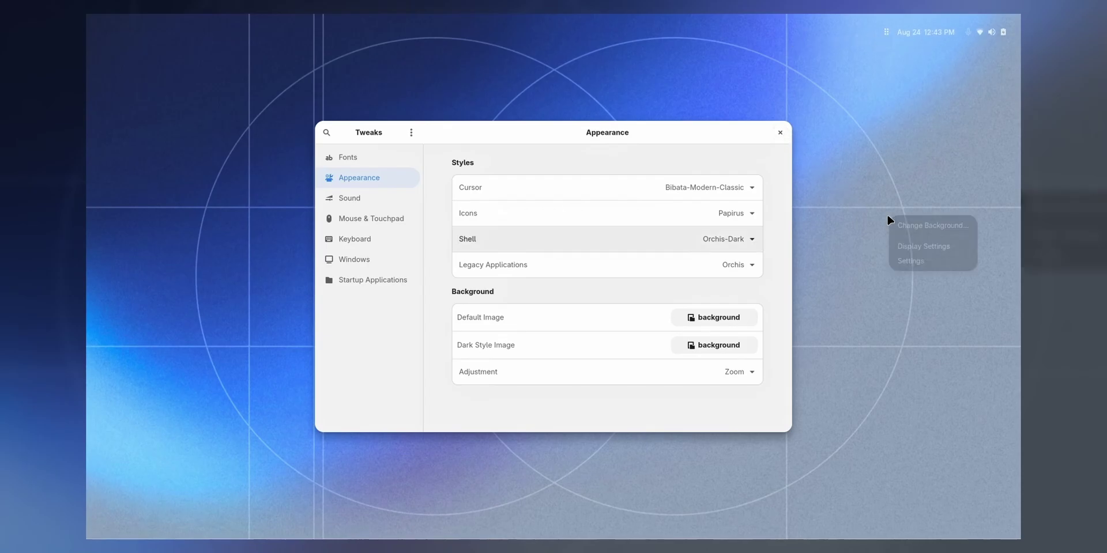
pyautogui.click(928, 224)
pyautogui.scroll(-3, 603, 262)
pyautogui.scroll(-5, 690, 299)
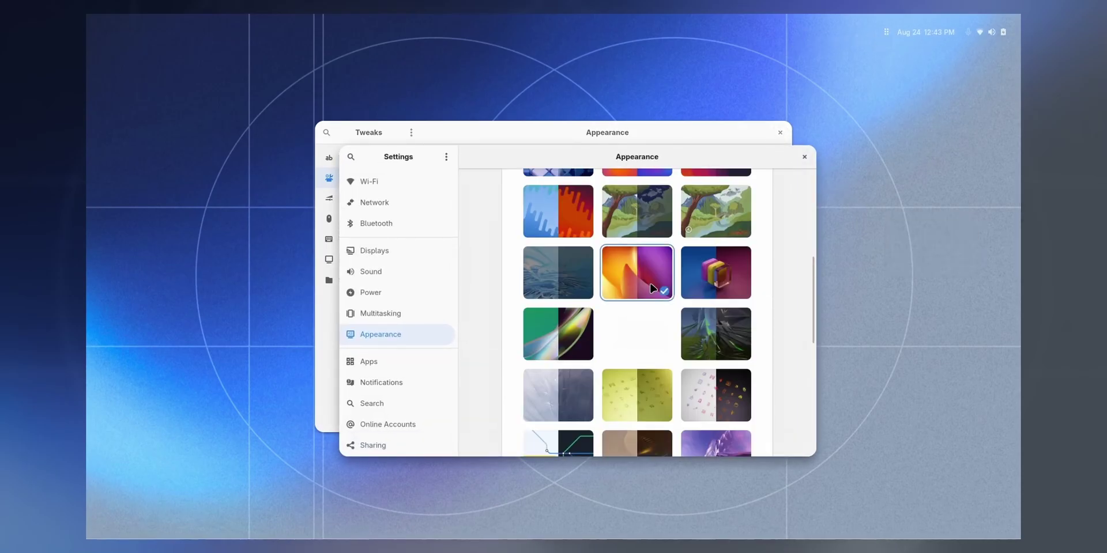
pyautogui.click(649, 282)
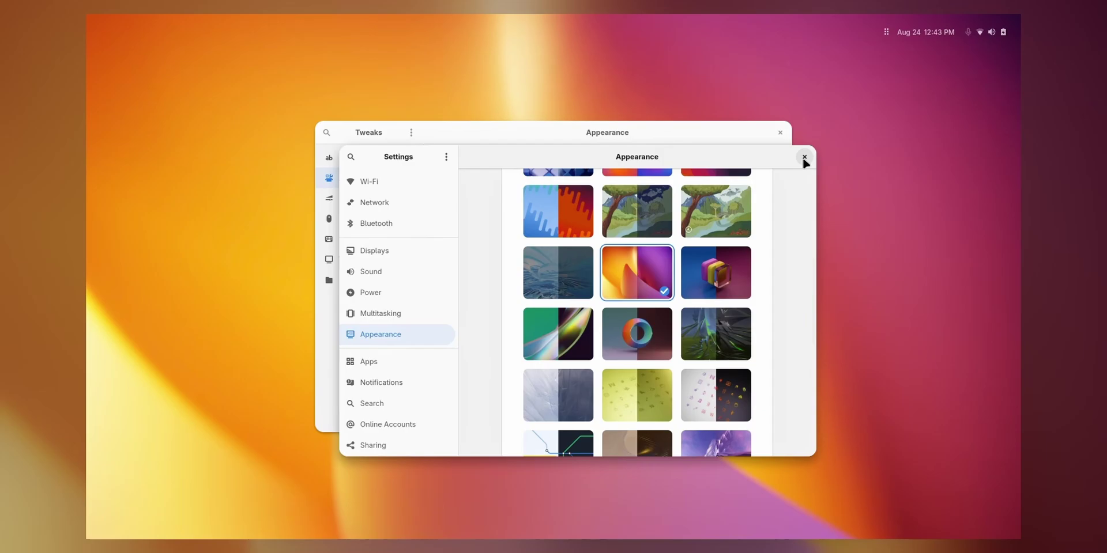
pyautogui.click(804, 157)
# Switch the Tweaks Shell theme back to Orchis
pyautogui.click(1008, 32)
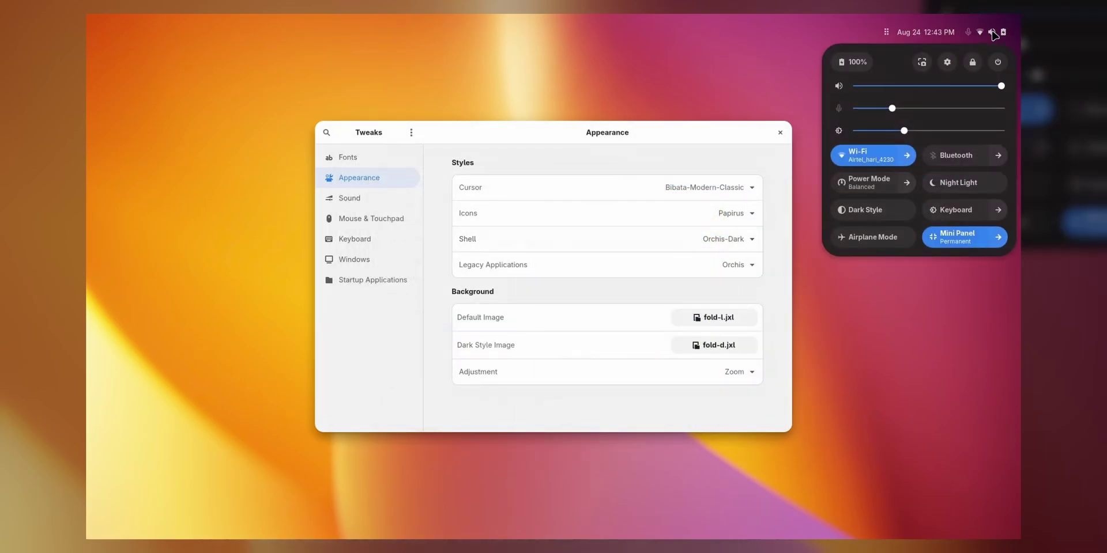
pyautogui.click(727, 75)
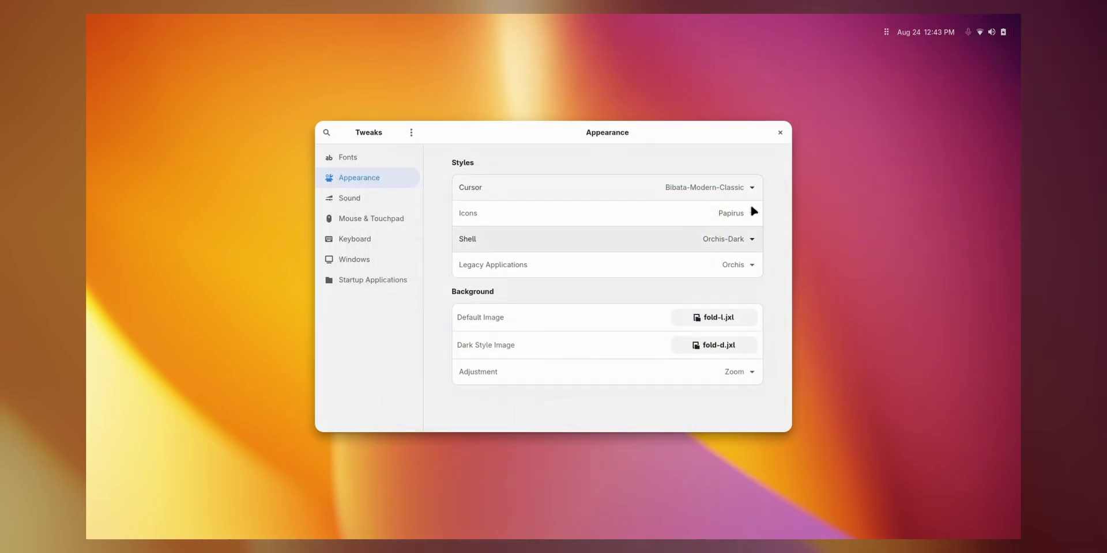
pyautogui.click(748, 239)
pyautogui.click(733, 260)
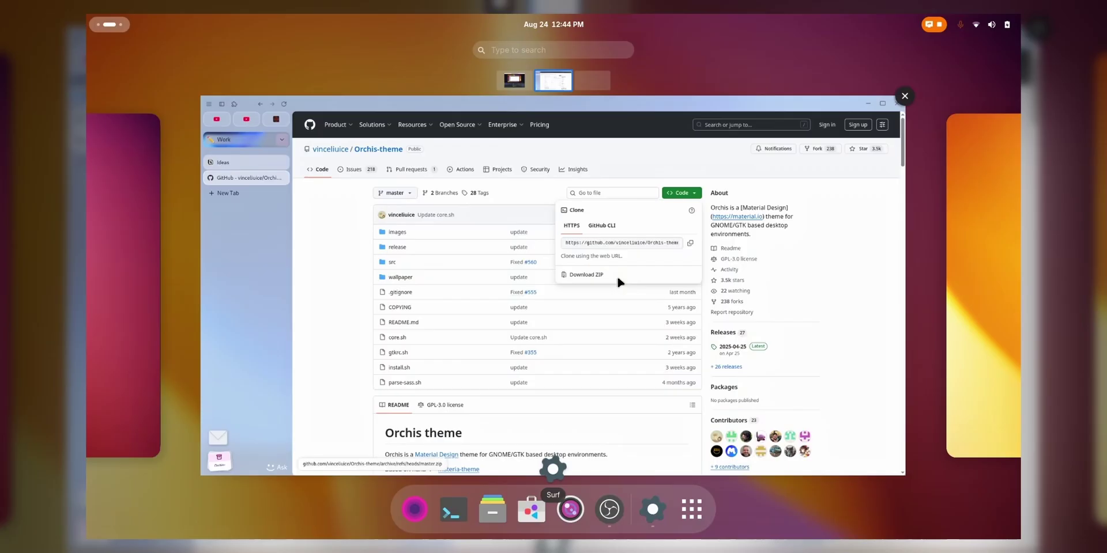
# Close the GitHub browser window and briefly open then close the background settings
pyautogui.click(904, 97)
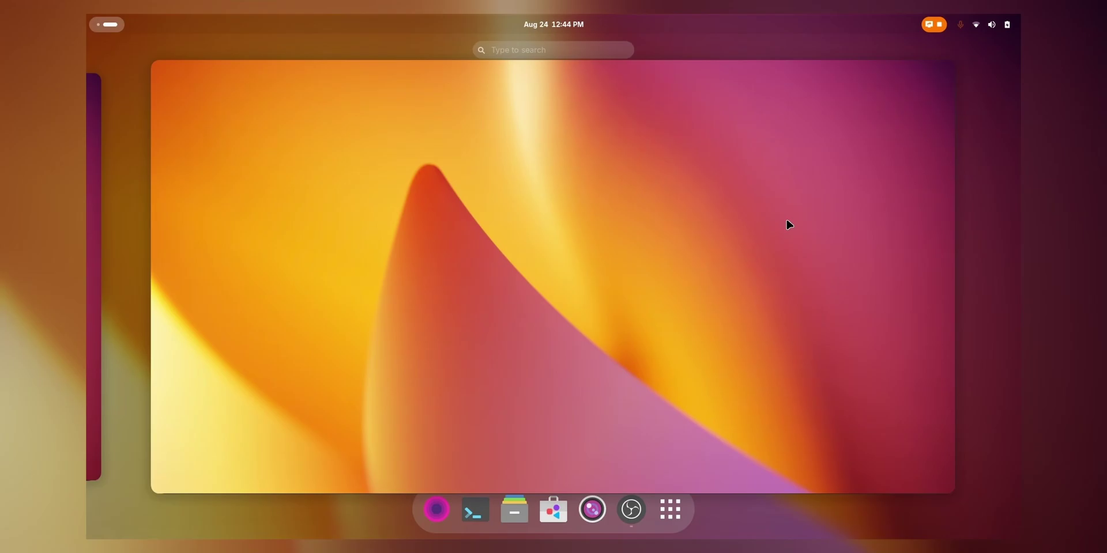
pyautogui.press('super')
pyautogui.press('super')
pyautogui.press('super')
pyautogui.rightClick(499, 221)
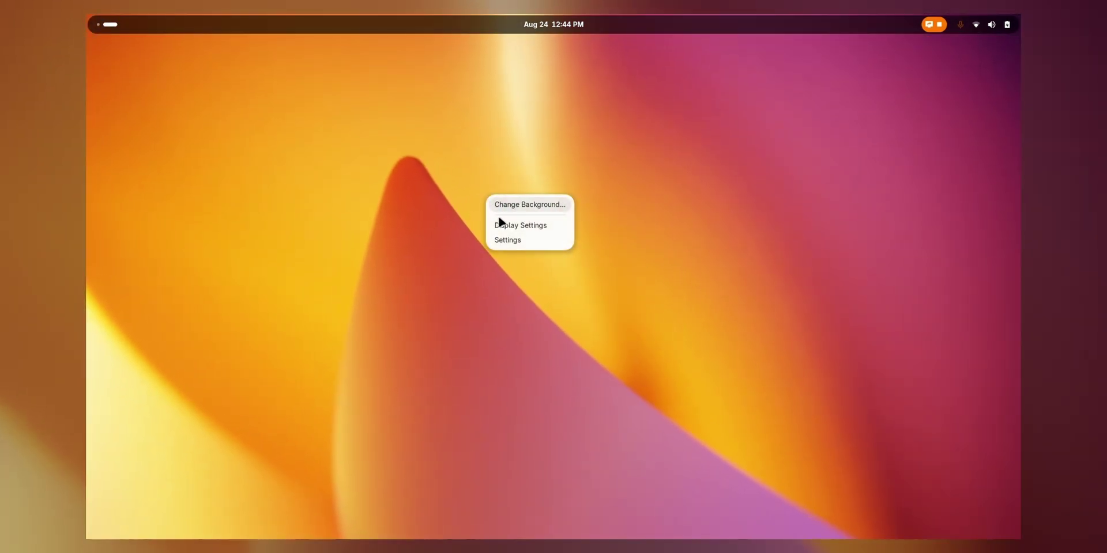
pyautogui.click(507, 206)
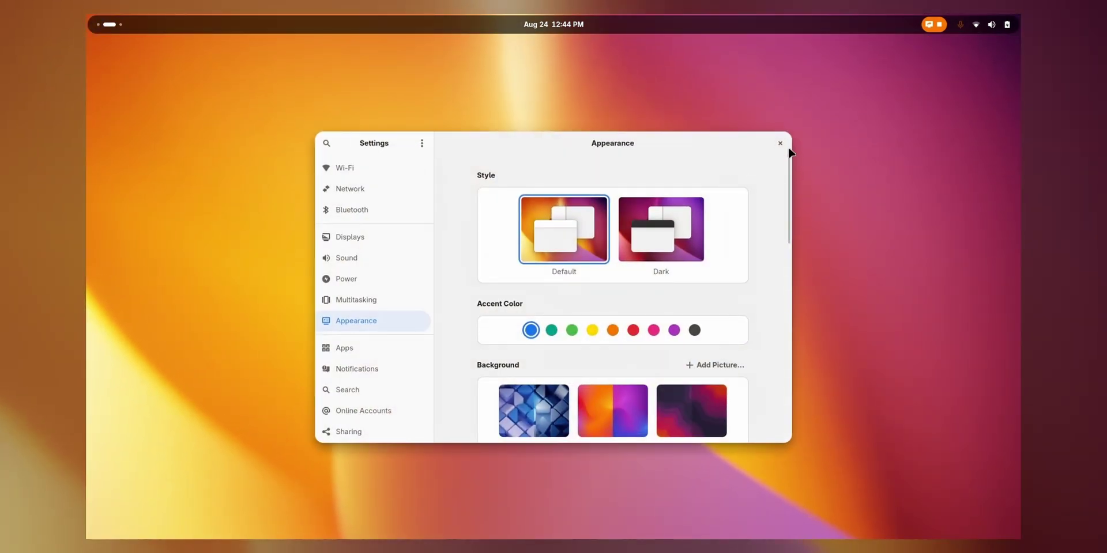
pyautogui.click(780, 143)
# In Files > Downloads, set 'Untitled design.png' as the desktop background
pyautogui.press('super')
pyautogui.click(511, 509)
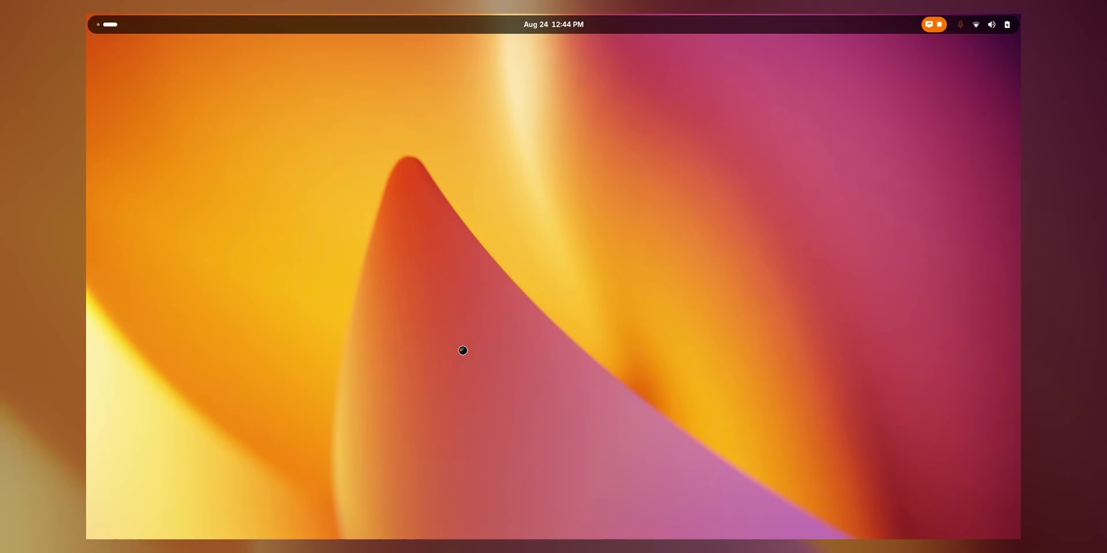
pyautogui.click(381, 386)
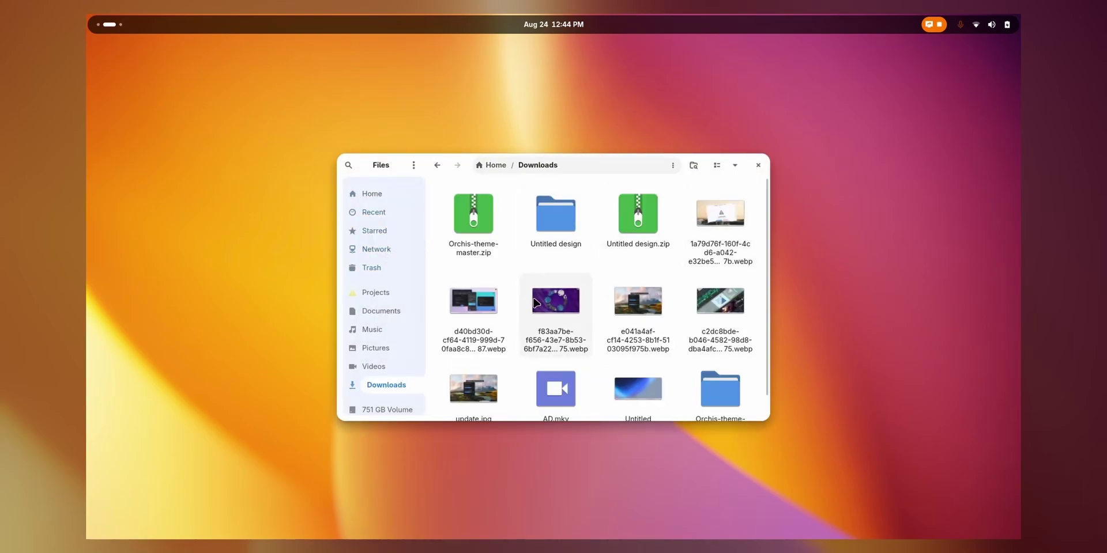
pyautogui.scroll(-1, 593, 308)
pyautogui.rightClick(656, 365)
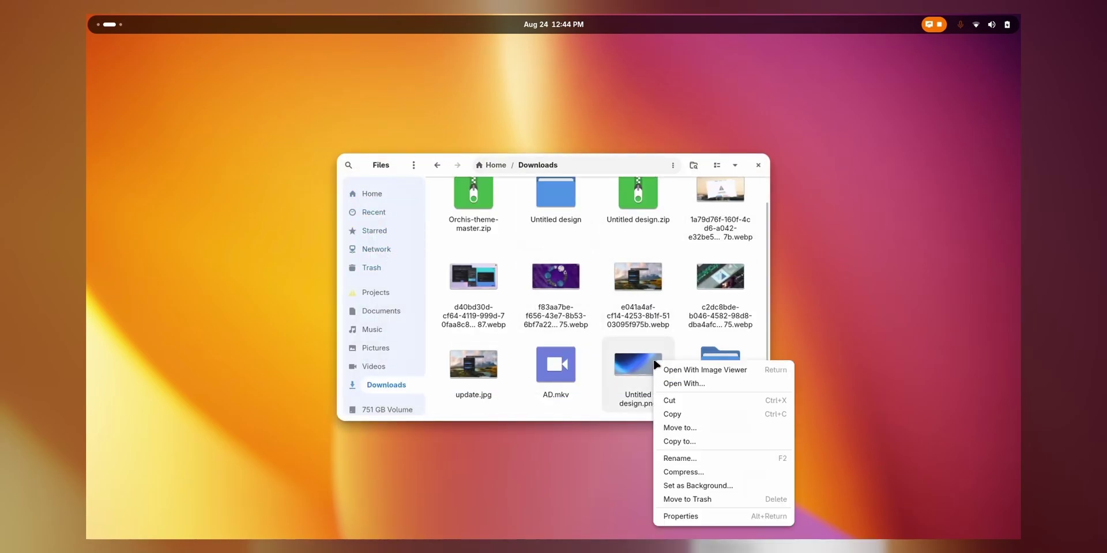
pyautogui.click(675, 486)
pyautogui.click(649, 225)
# Open Tweaks, set the Shell theme to Adwaita (default), and close it
pyautogui.press('super')
pyautogui.write('tw')
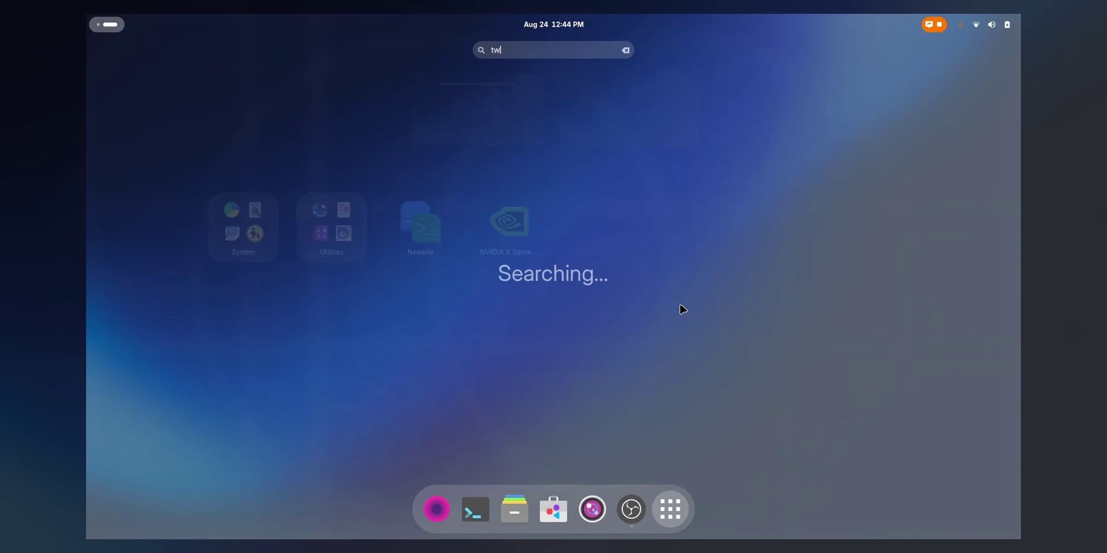
pyautogui.press('Return')
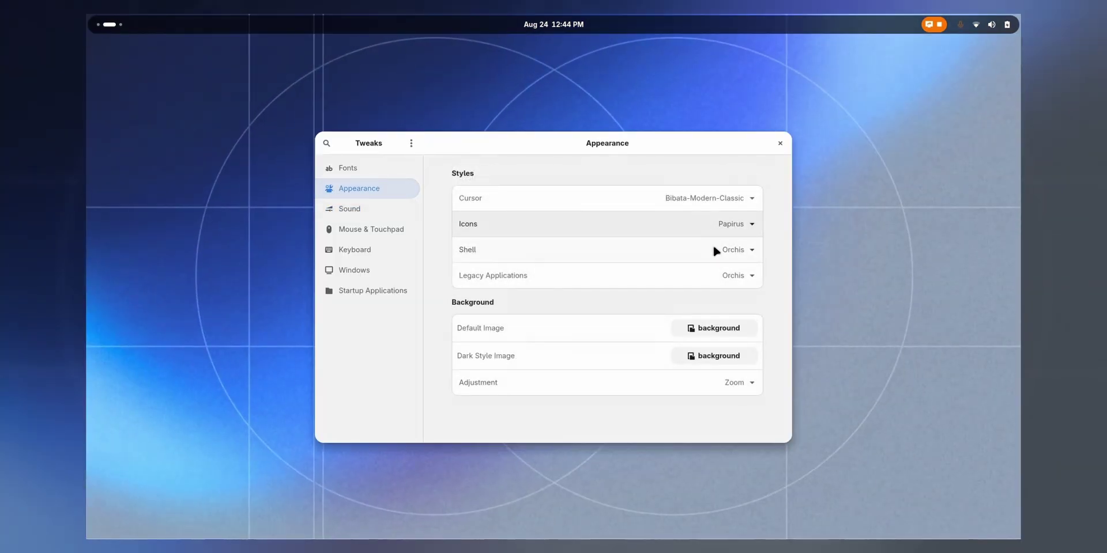
pyautogui.click(715, 248)
pyautogui.click(748, 269)
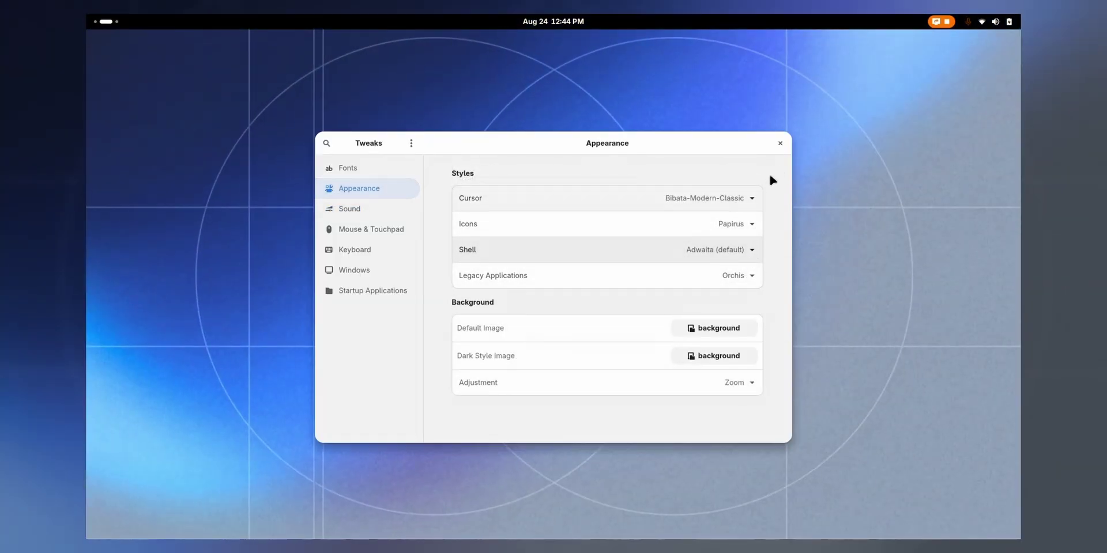
pyautogui.click(780, 143)
# Enable Panel blur in Blur my Shell's preferences via Extension Manager, then close it
pyautogui.press('super')
pyautogui.write('ext')
pyautogui.press('Return')
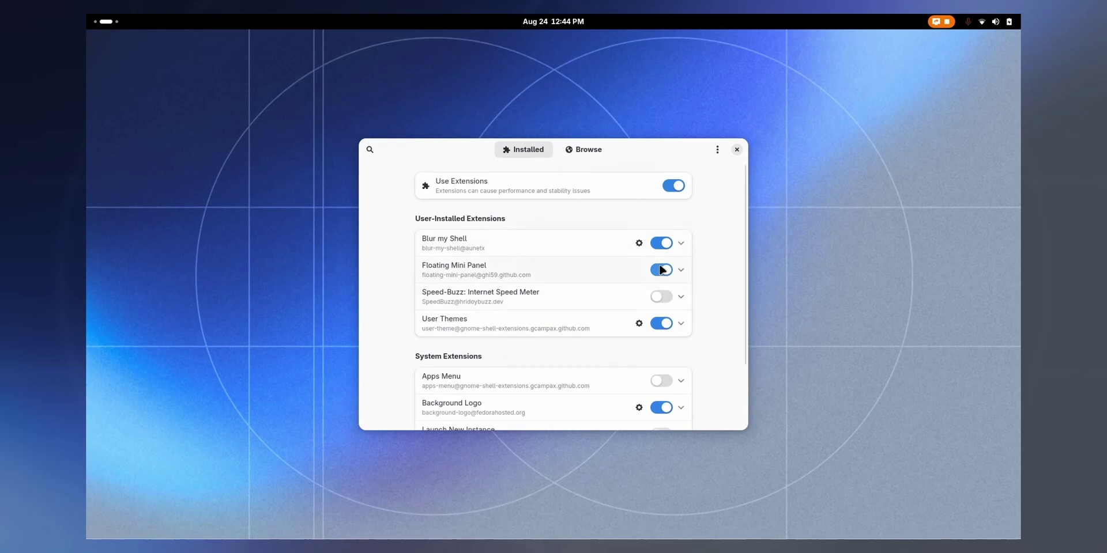
pyautogui.click(638, 243)
pyautogui.scroll(-1, 583, 346)
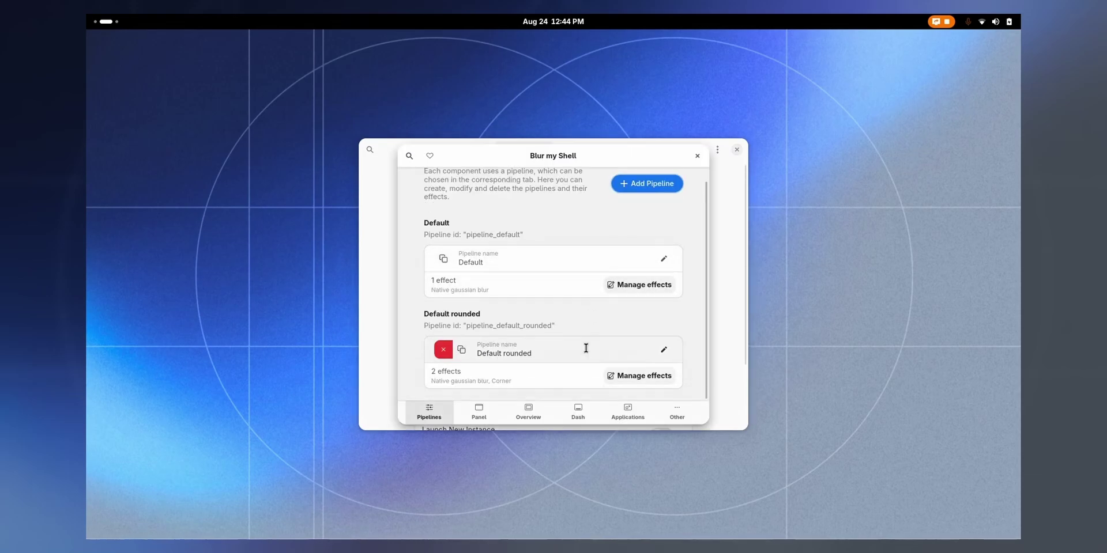
pyautogui.click(481, 414)
pyautogui.click(672, 189)
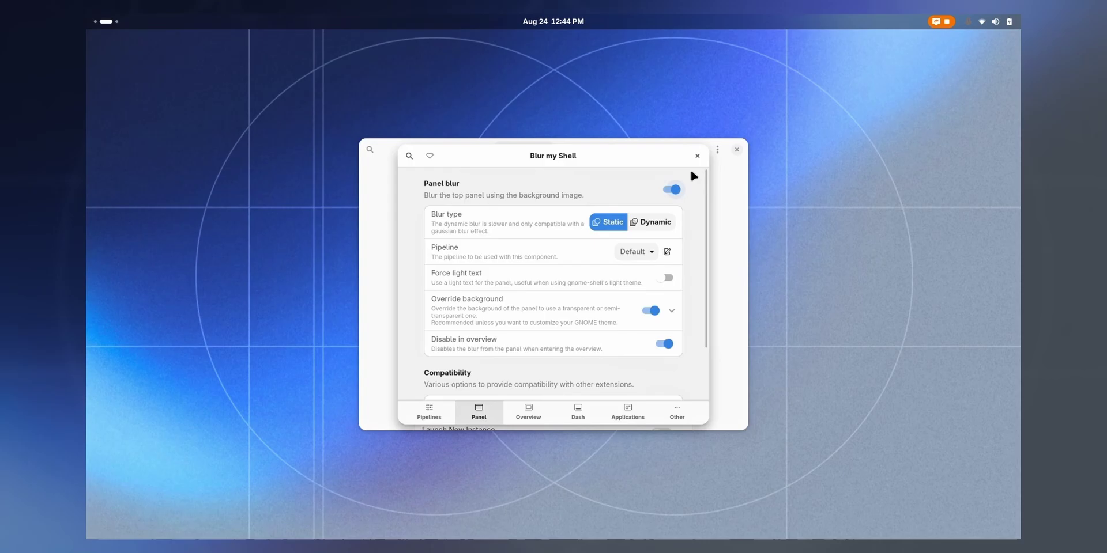
pyautogui.click(697, 156)
pyautogui.click(736, 150)
pyautogui.press('super')
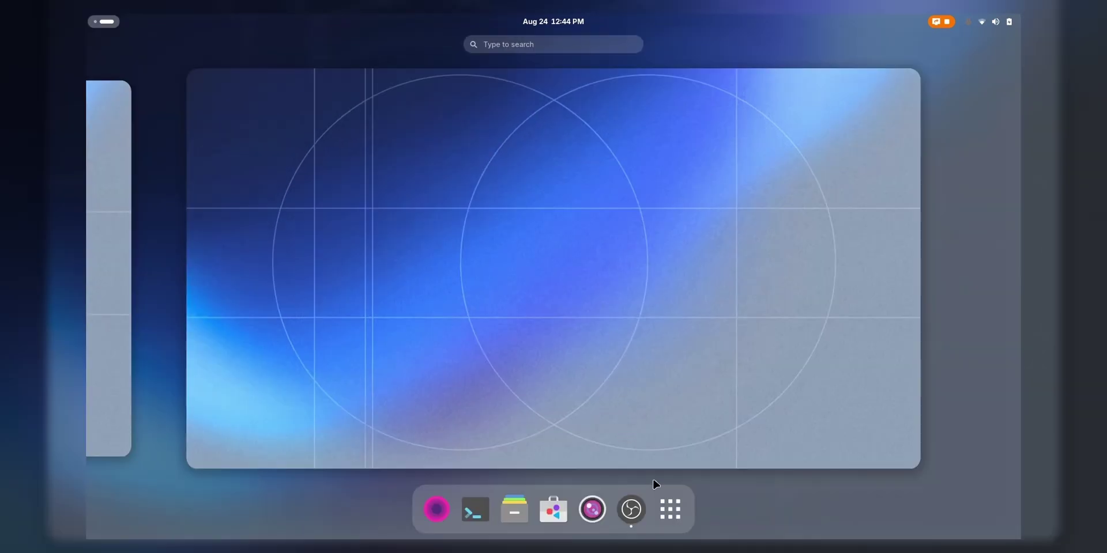
pyautogui.click(670, 509)
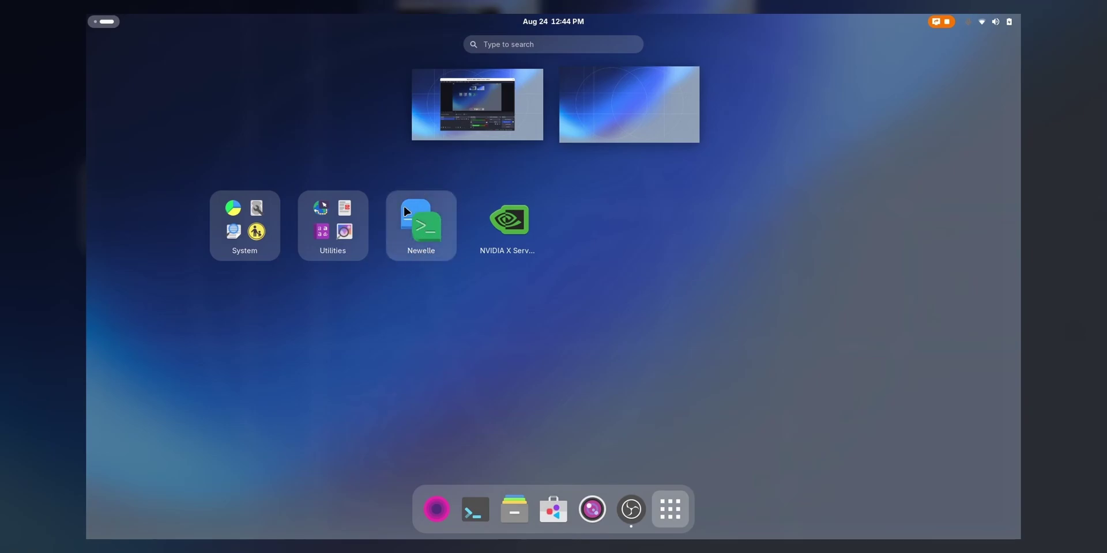
pyautogui.click(409, 238)
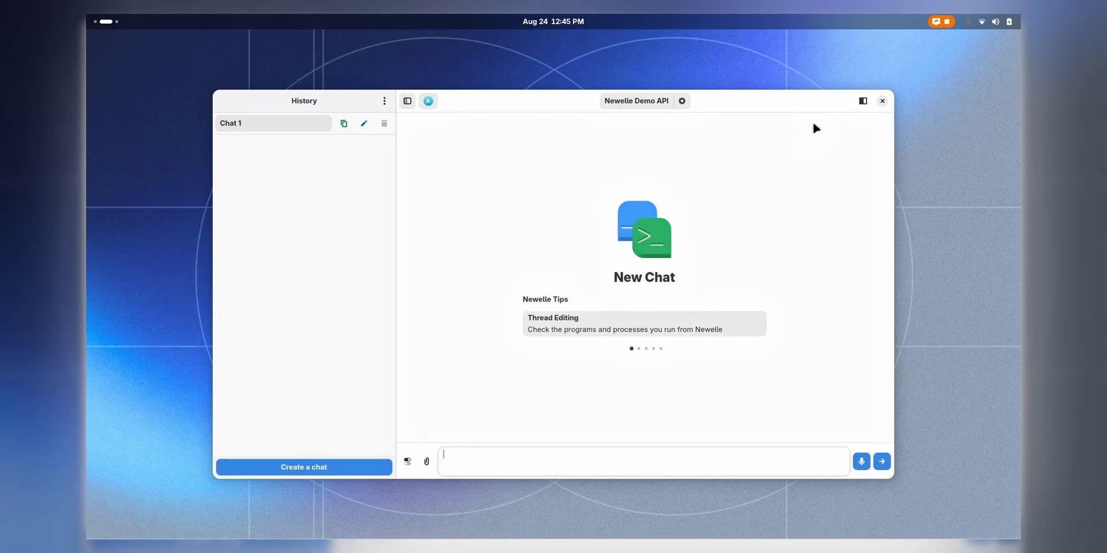
pyautogui.click(882, 101)
pyautogui.press('super')
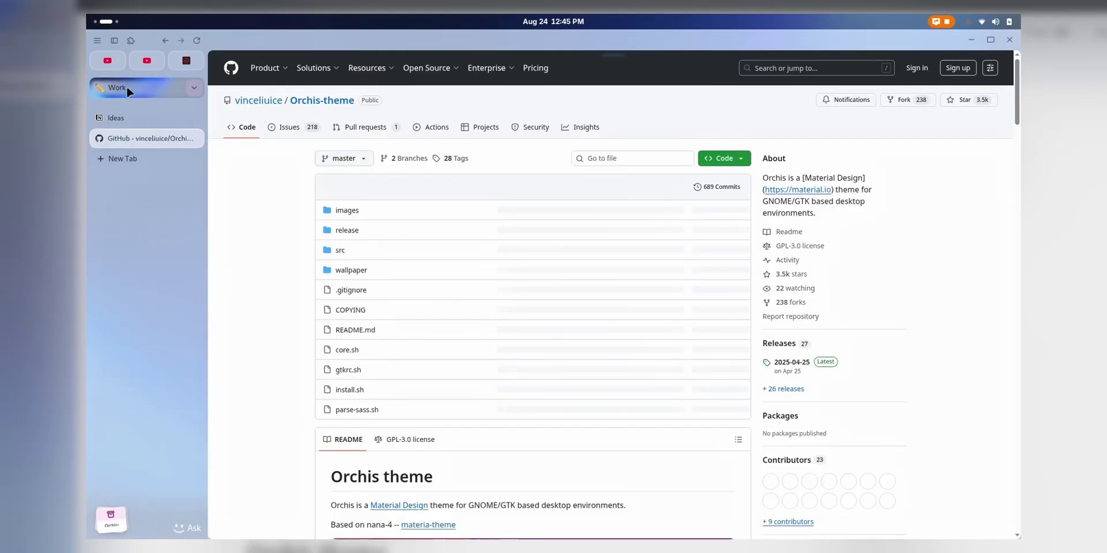
# Select the Work space header in Surf's sidebar to show the start page
pyautogui.click(128, 90)
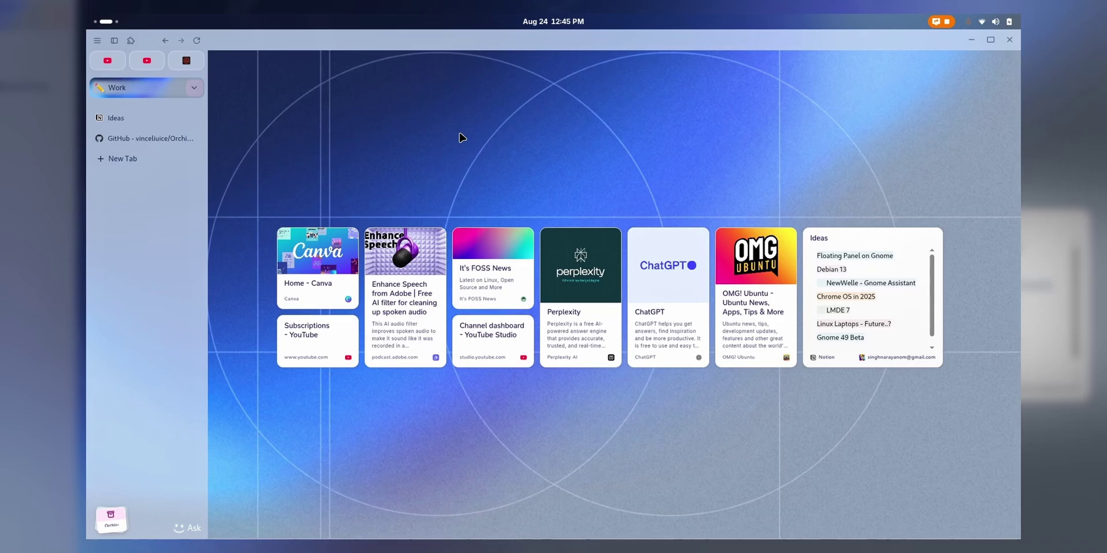